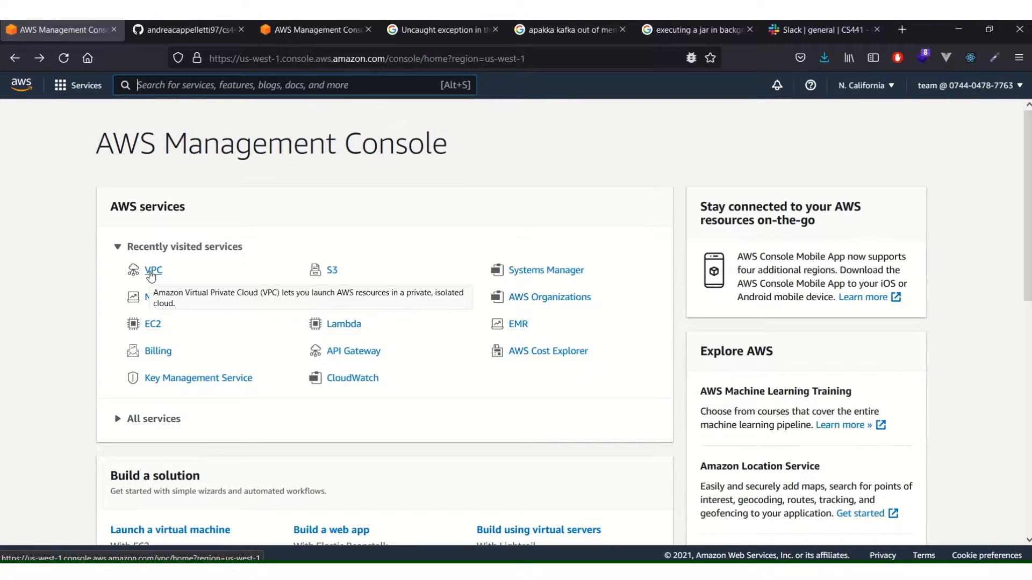
# - Open the VPC dashboard and start the VPC wizard with the single public subnet configuration
pyautogui.click(151, 273)
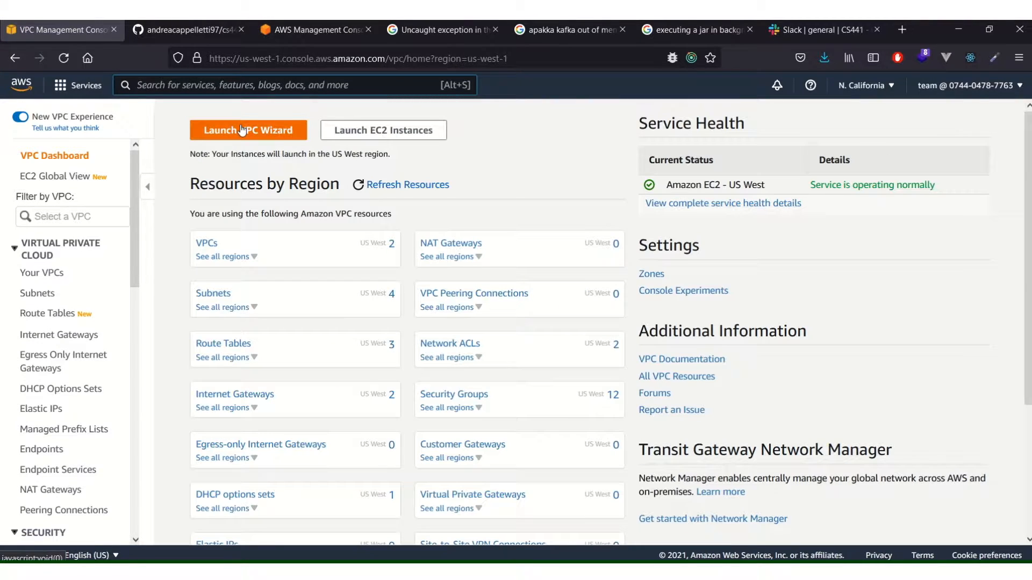
pyautogui.click(241, 130)
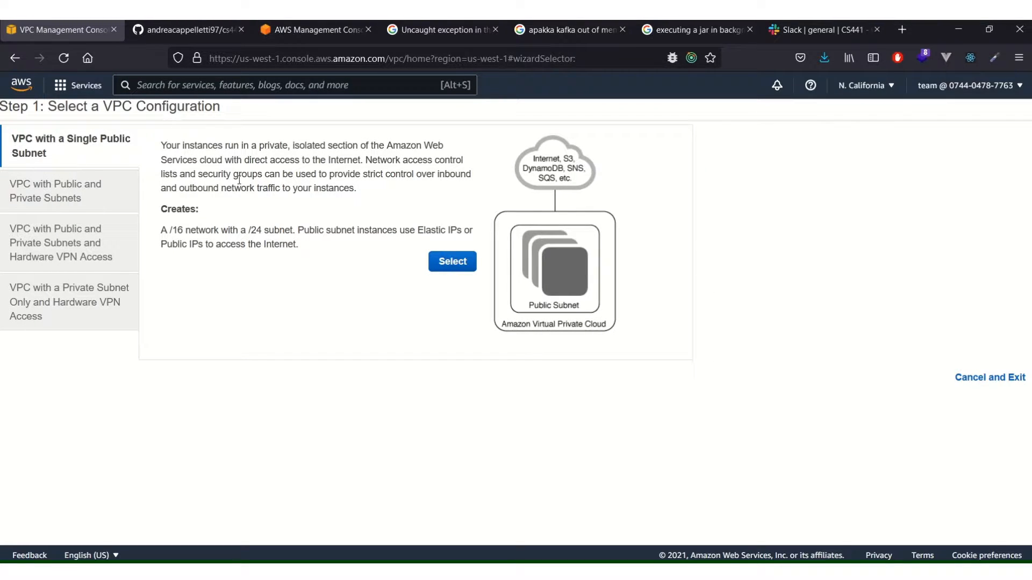
pyautogui.click(469, 270)
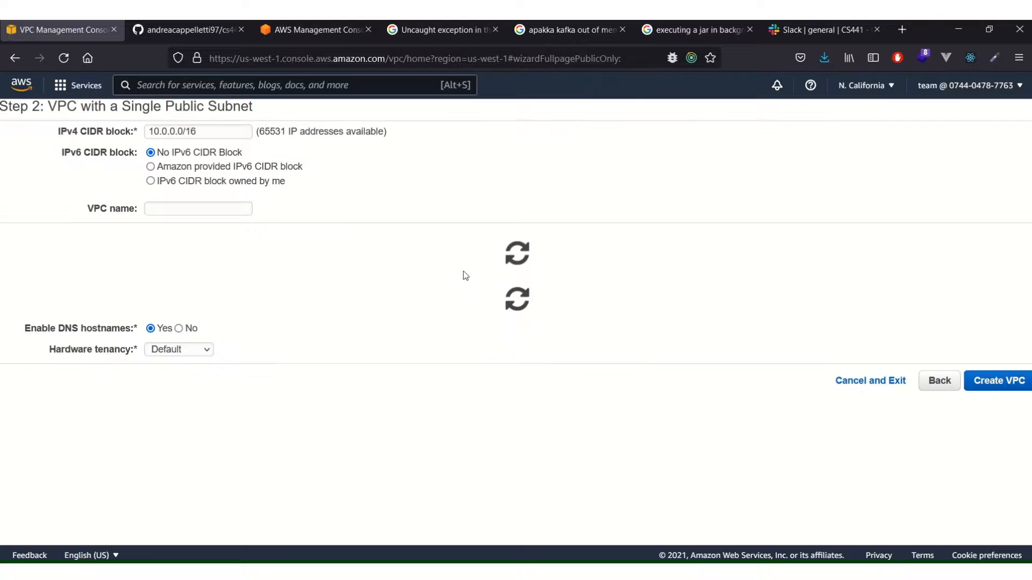
# - Create the VPC named CS411Project with a public subnet named Demo-subnet1 in availability zone us-west-1a
pyautogui.click(156, 205)
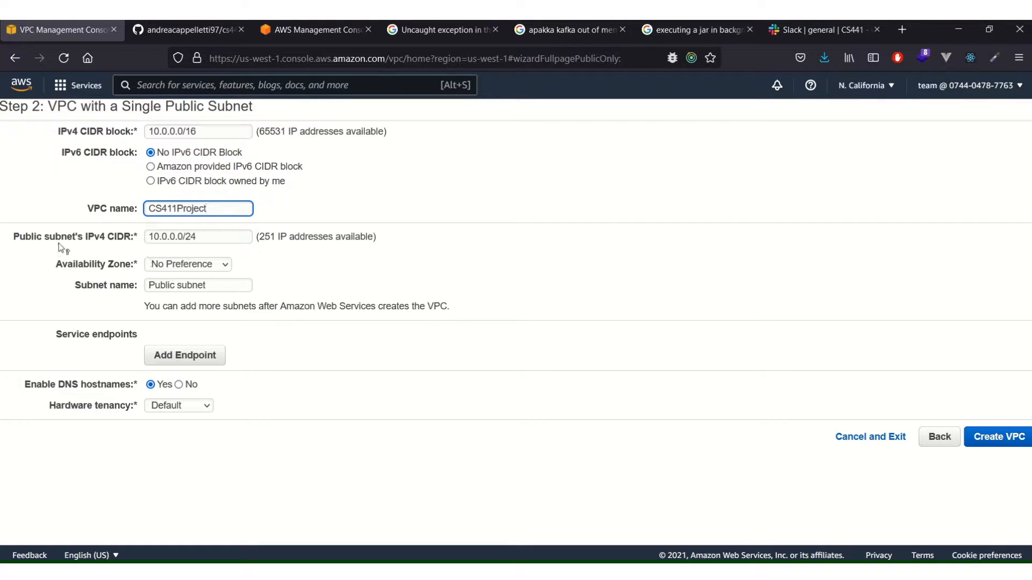
pyautogui.click(219, 263)
pyautogui.click(203, 295)
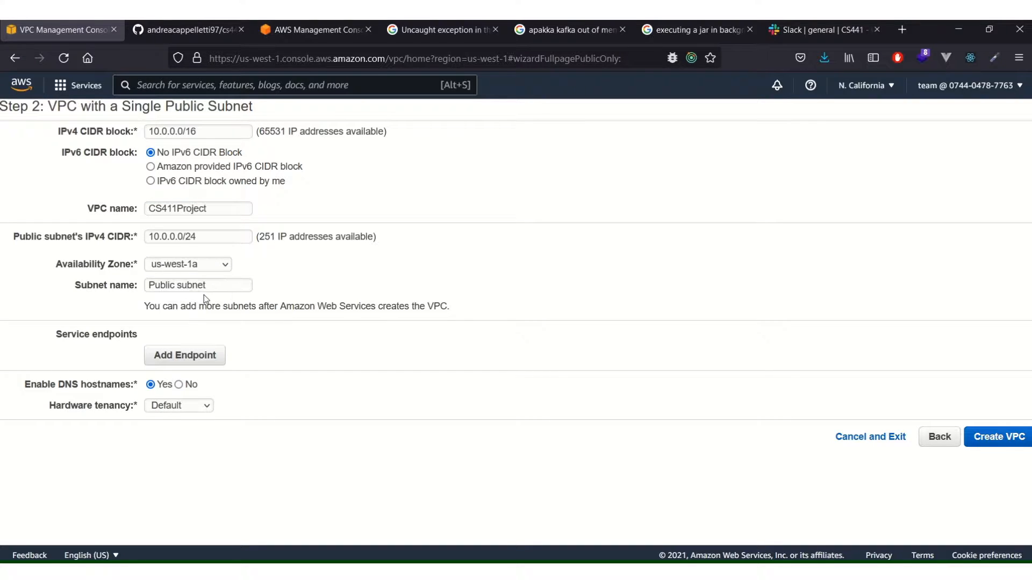
pyautogui.click(997, 436)
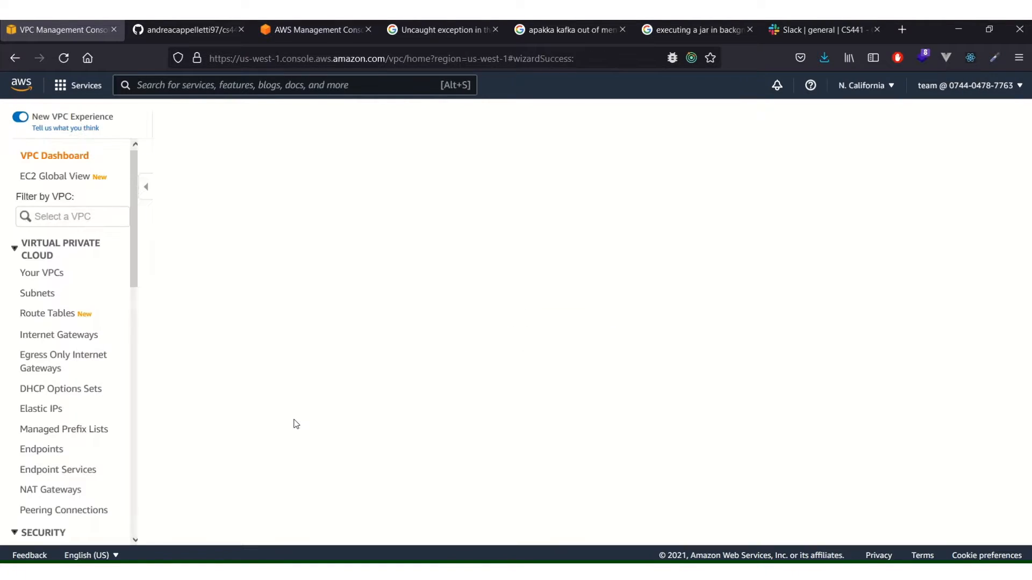
pyautogui.click(1016, 170)
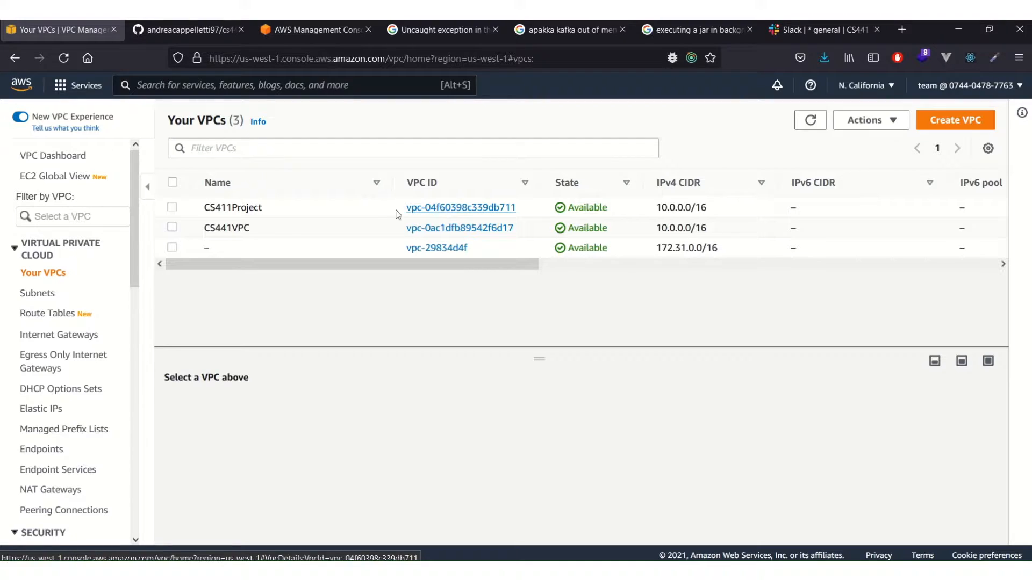
# - Begin creating another subnet and assign it to the CS411Project VPC
pyautogui.click(39, 294)
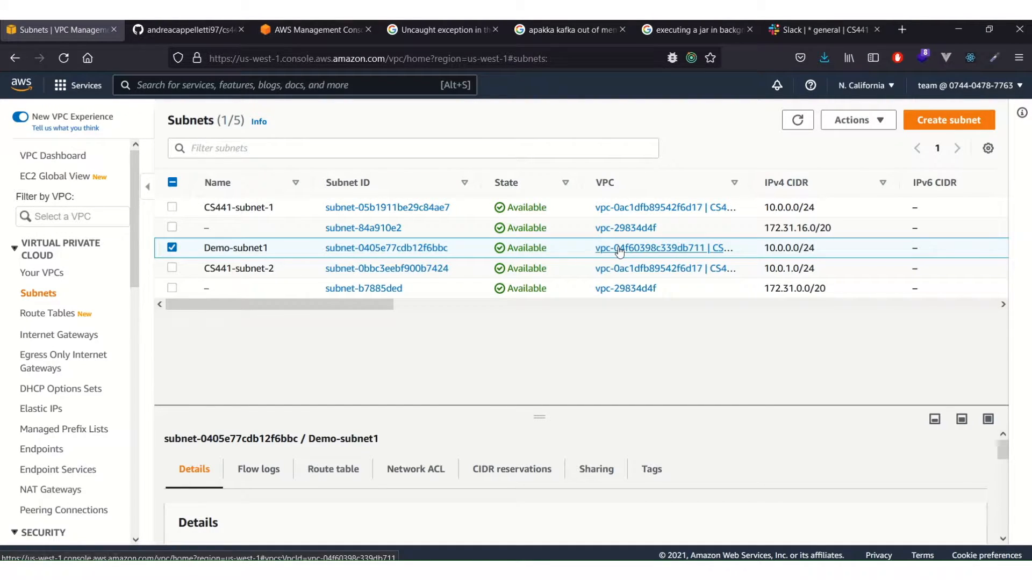
pyautogui.click(966, 126)
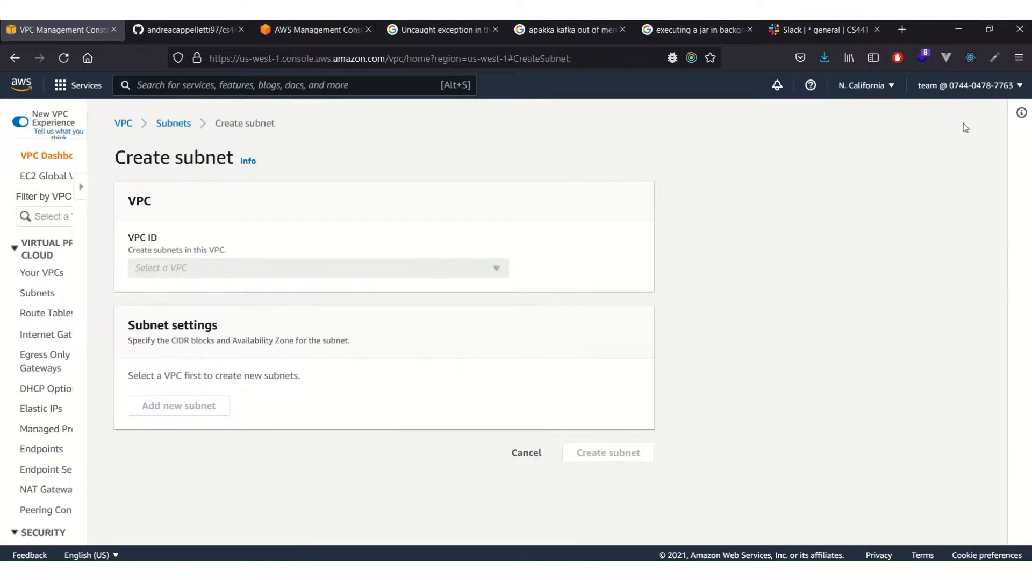
pyautogui.click(414, 271)
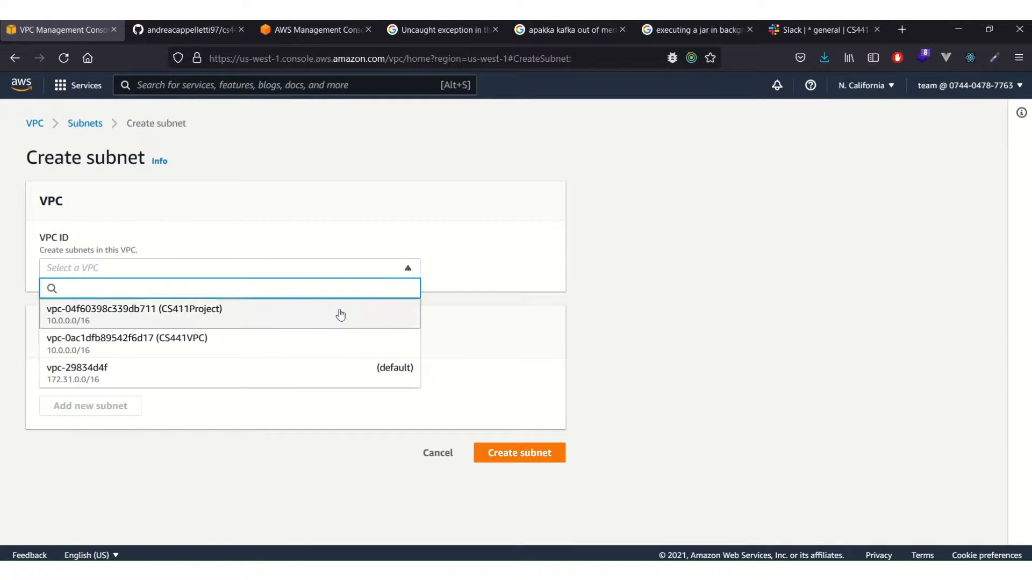
pyautogui.click(327, 326)
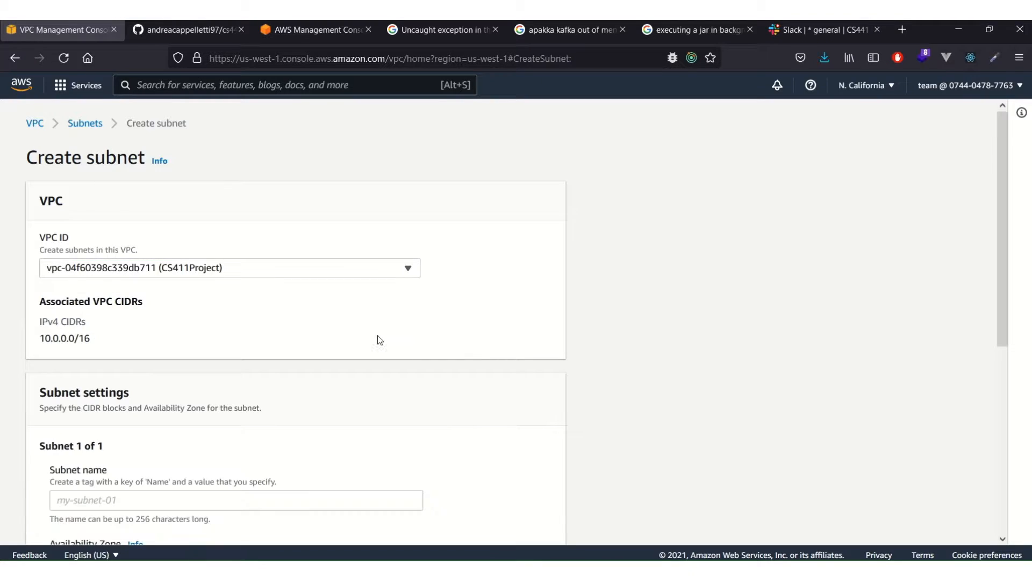
# - Name the new subnet demosubnet-2 and place it in availability zone us-west-1b
pyautogui.scroll(-3, 378, 336)
pyautogui.click(114, 326)
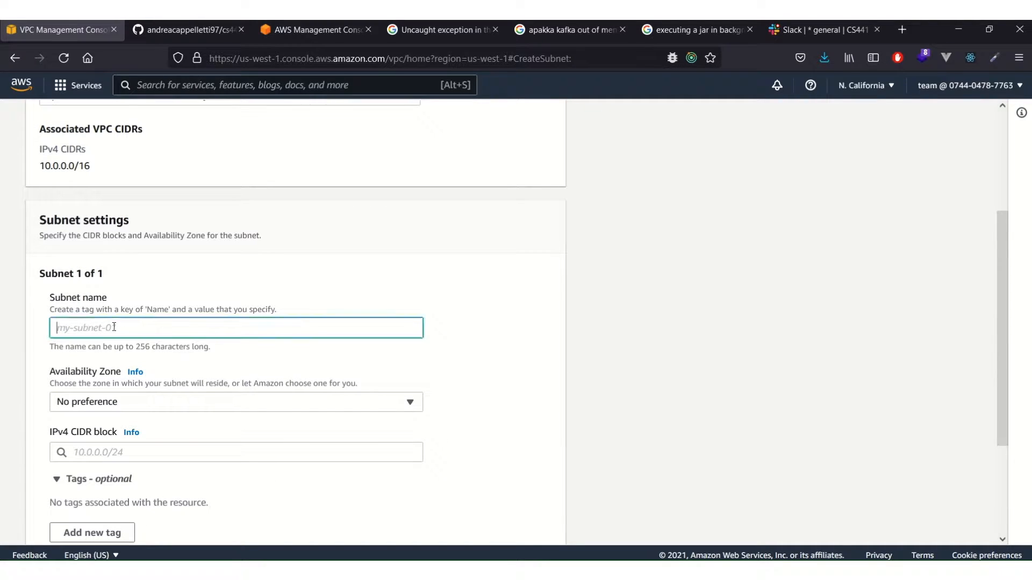
pyautogui.write('demosubnet-2')
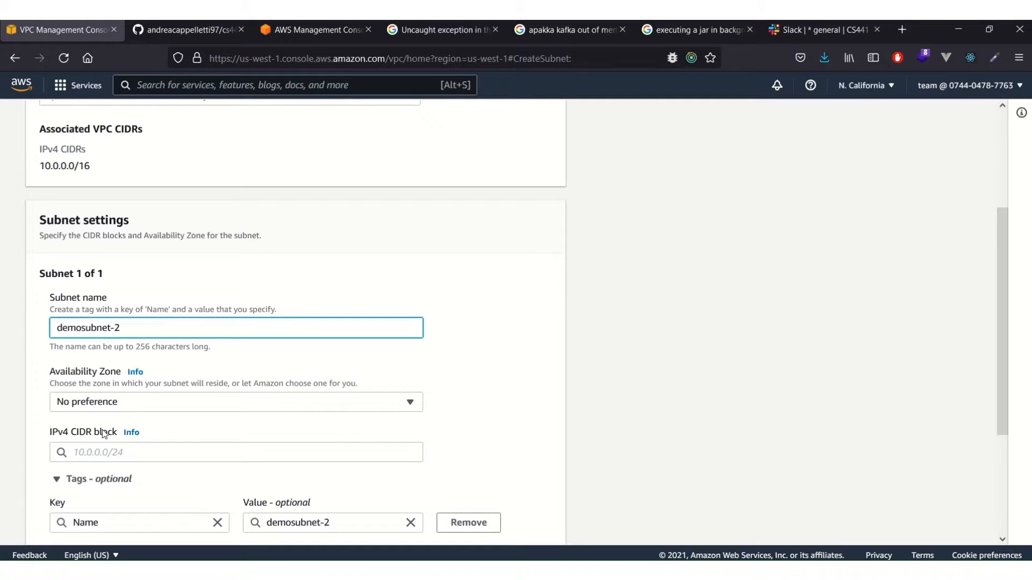
pyautogui.click(212, 403)
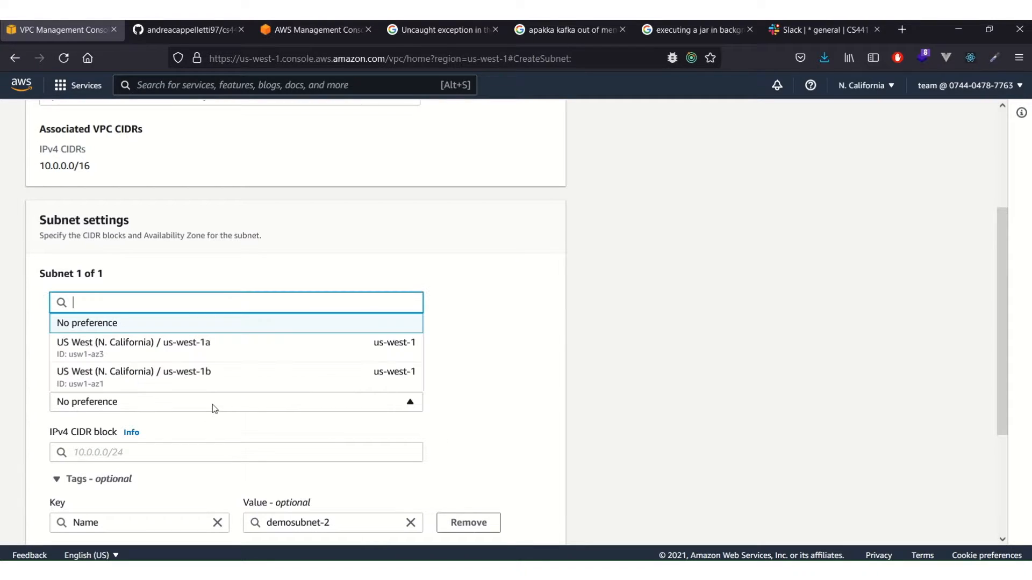
pyautogui.click(170, 384)
# - Set the subnet's IPv4 CIDR block to 10.0.1.0/24, create the subnet and show all subnets
pyautogui.click(143, 451)
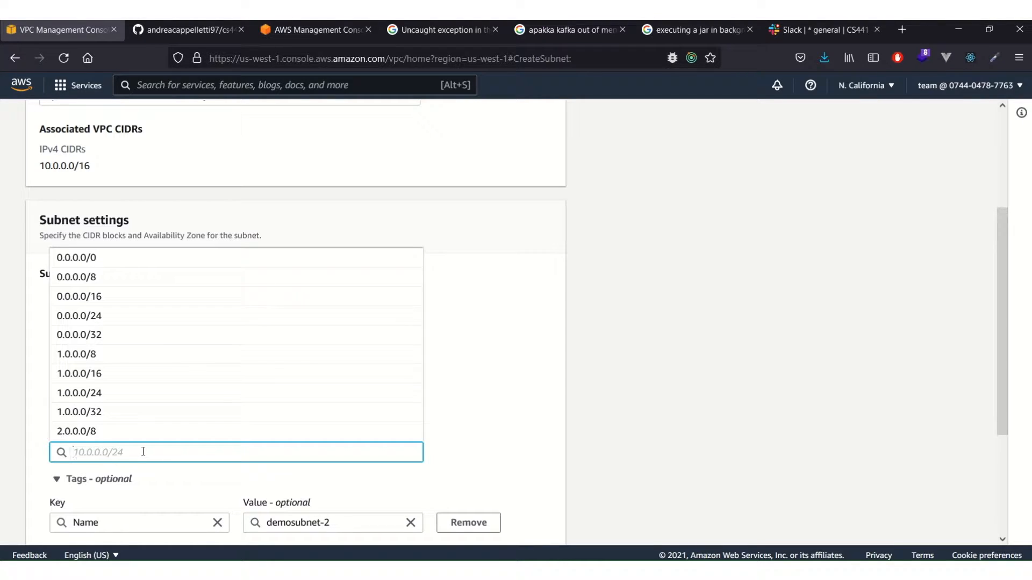
pyautogui.write('10.')
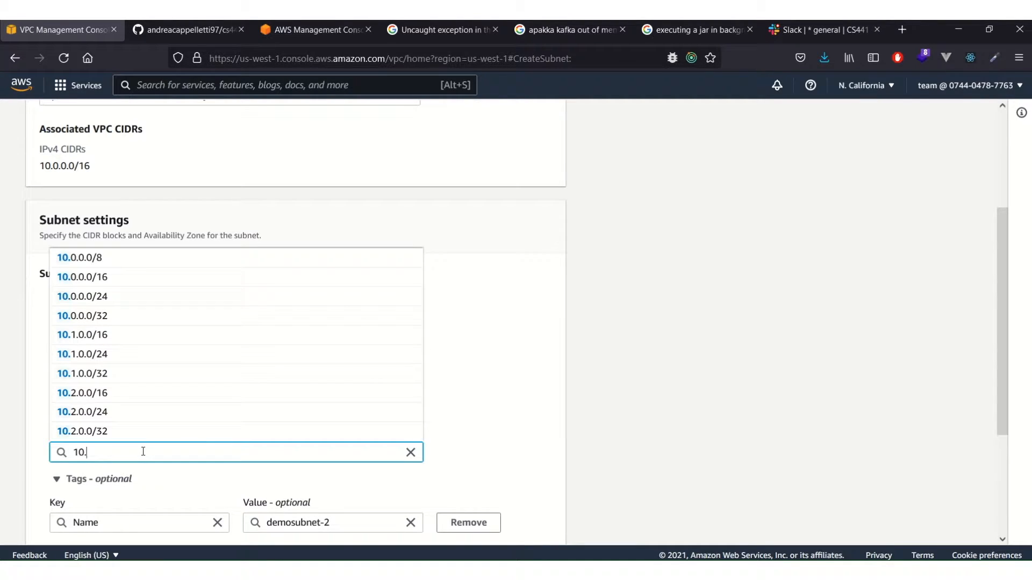
pyautogui.write('0.')
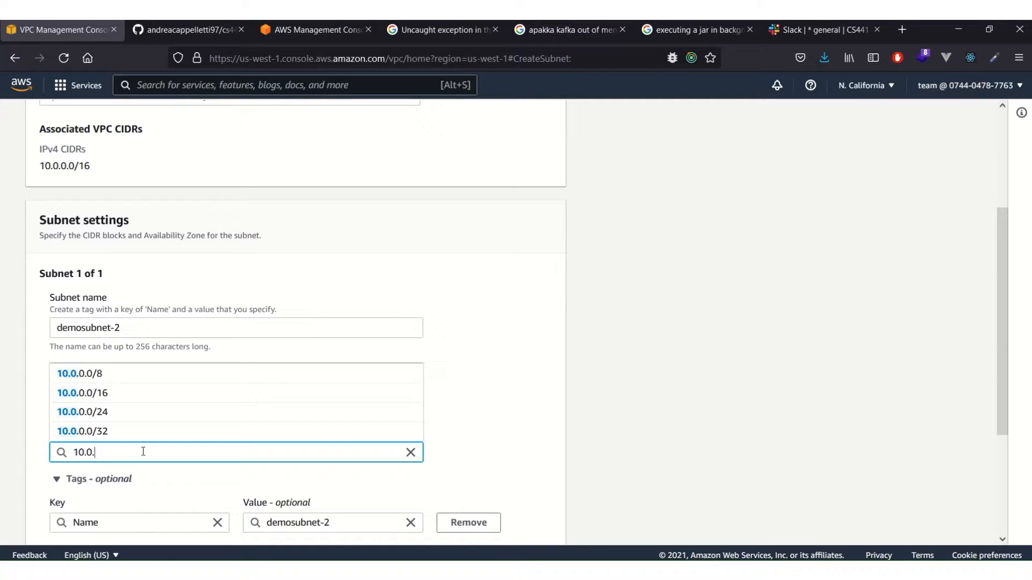
pyautogui.write('1.0/24')
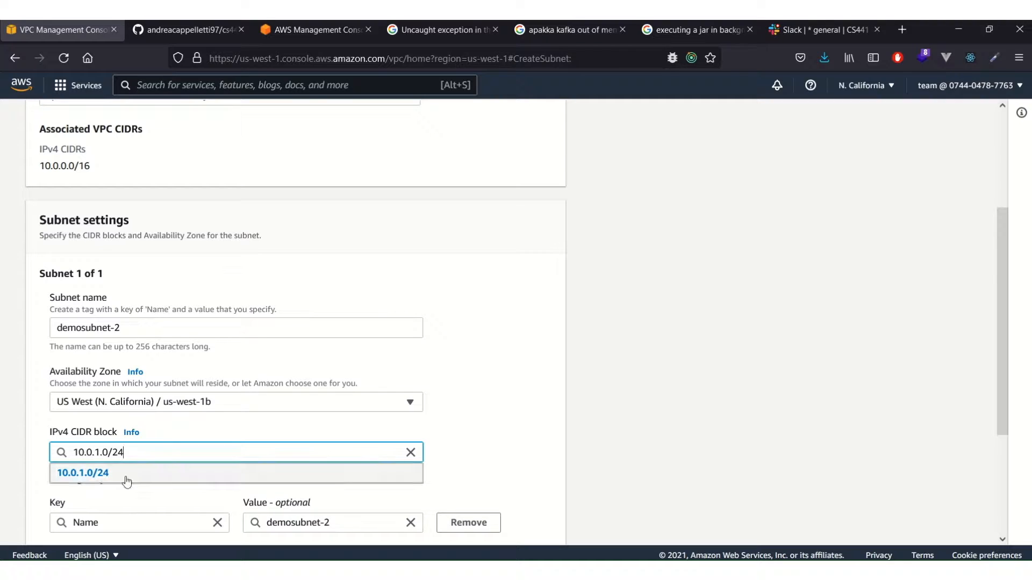
pyautogui.click(127, 478)
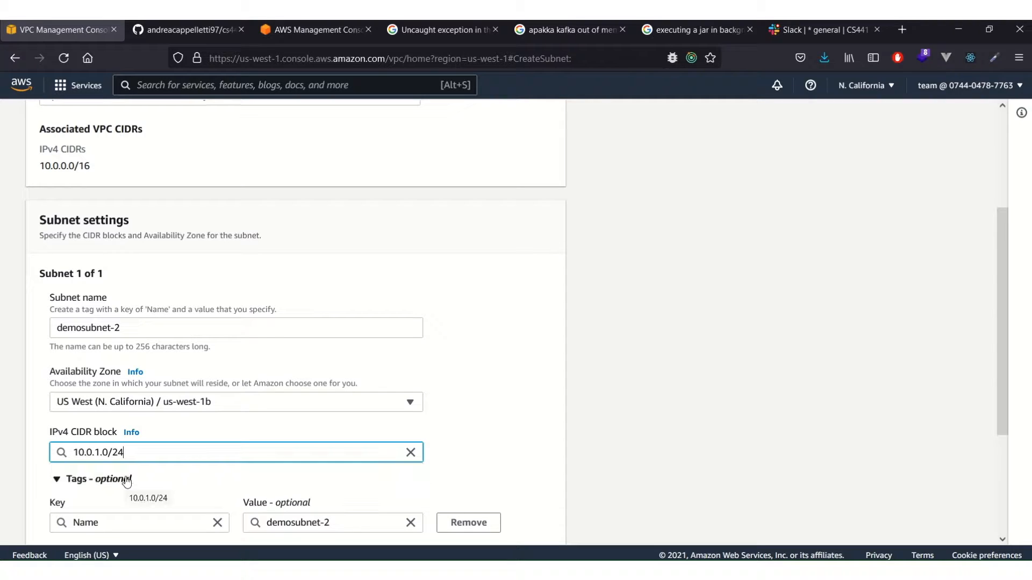
pyautogui.scroll(-2, 454, 441)
pyautogui.scroll(-1, 457, 443)
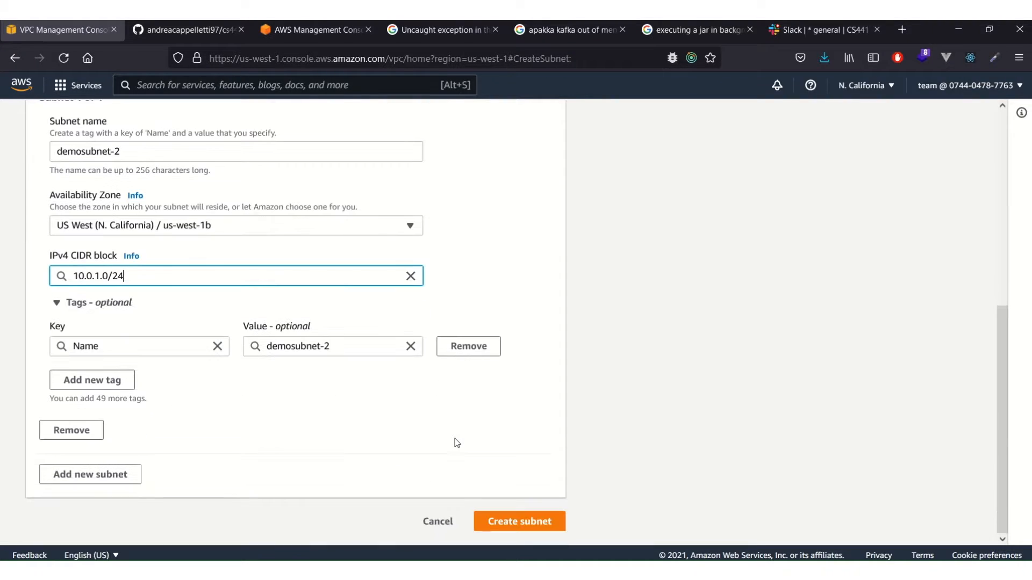
pyautogui.click(527, 519)
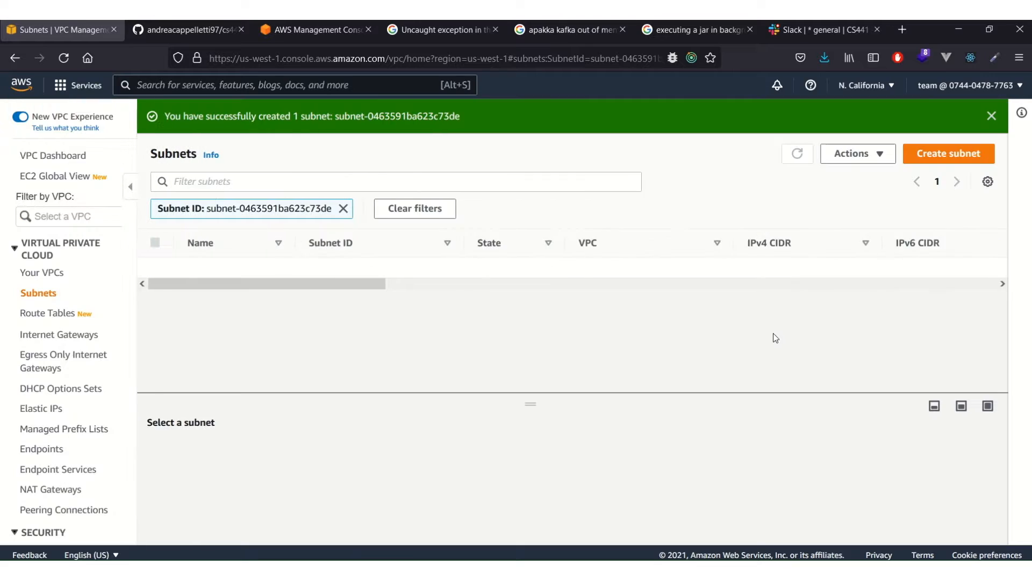
pyautogui.click(48, 297)
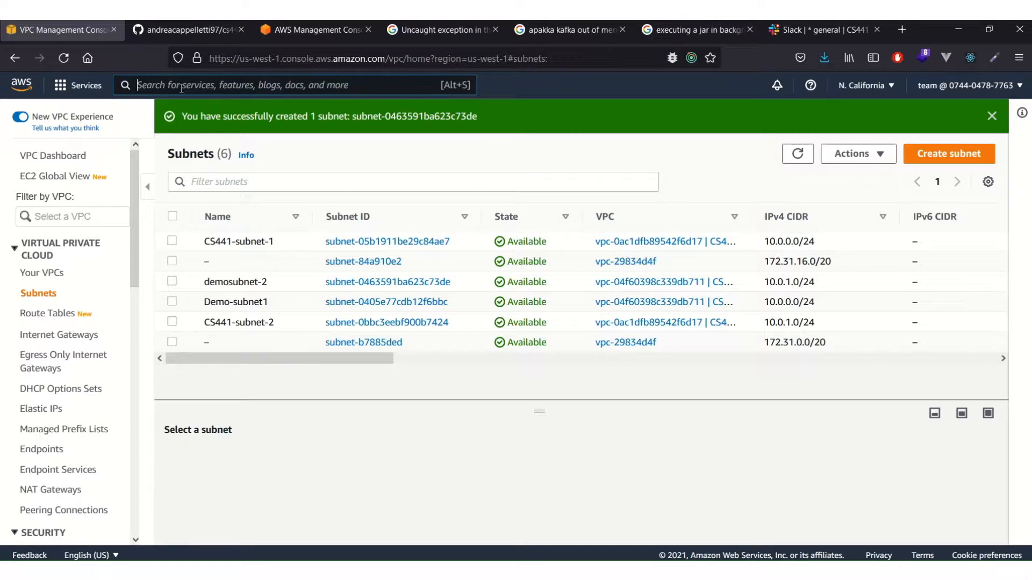
# - Find the EC2 service, open its instances page and dismiss the welcome message
pyautogui.write('Ec2')
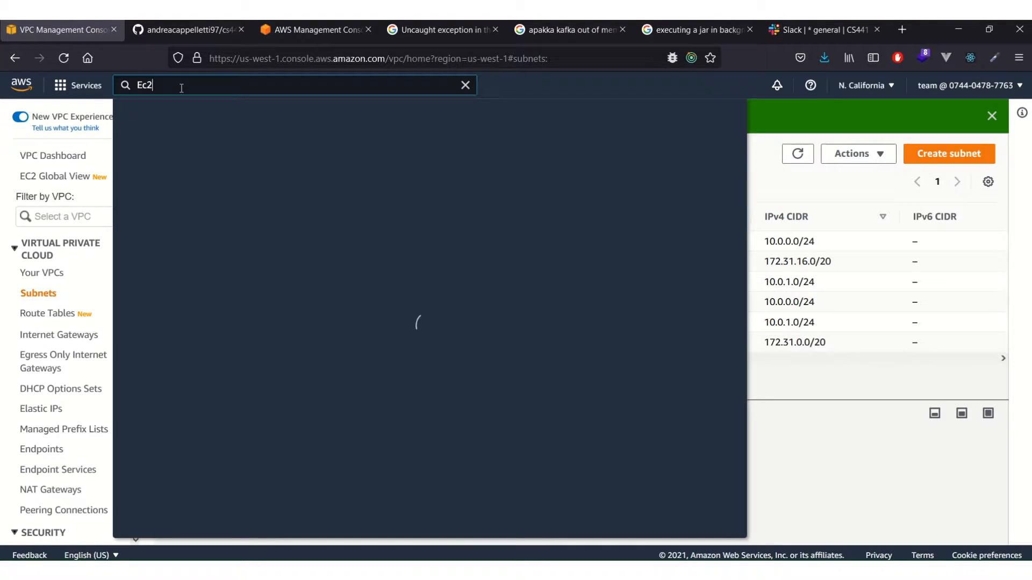
pyautogui.click(365, 194)
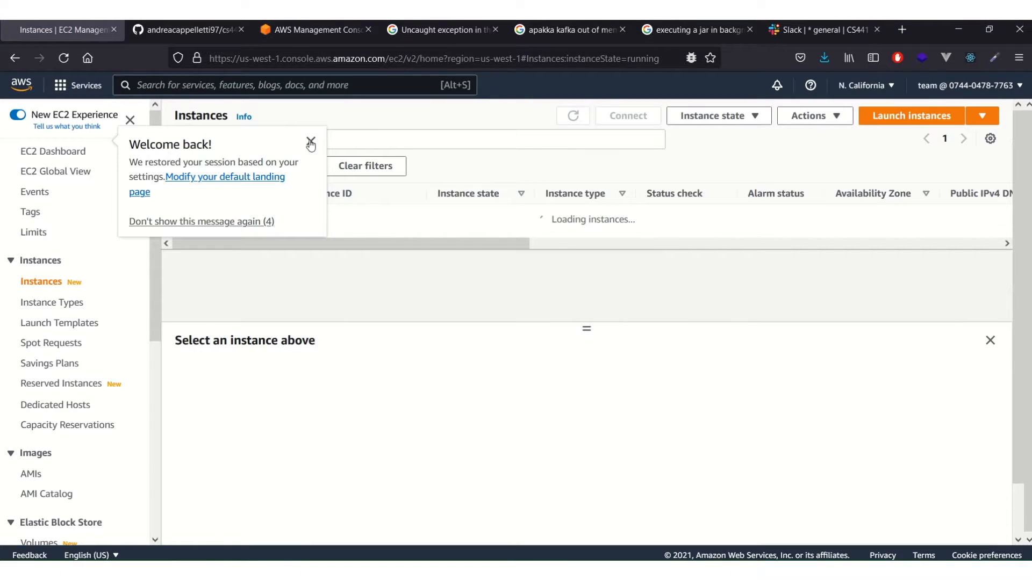
pyautogui.click(311, 141)
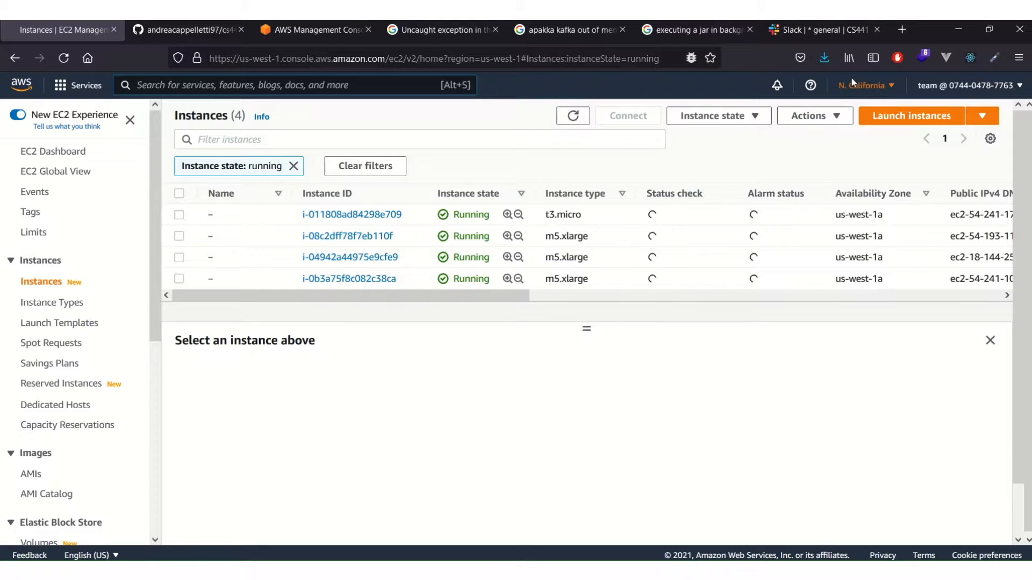
# - Start launching a new instance based on the first Amazon Linux 2 image in the Quick Start list
pyautogui.click(918, 116)
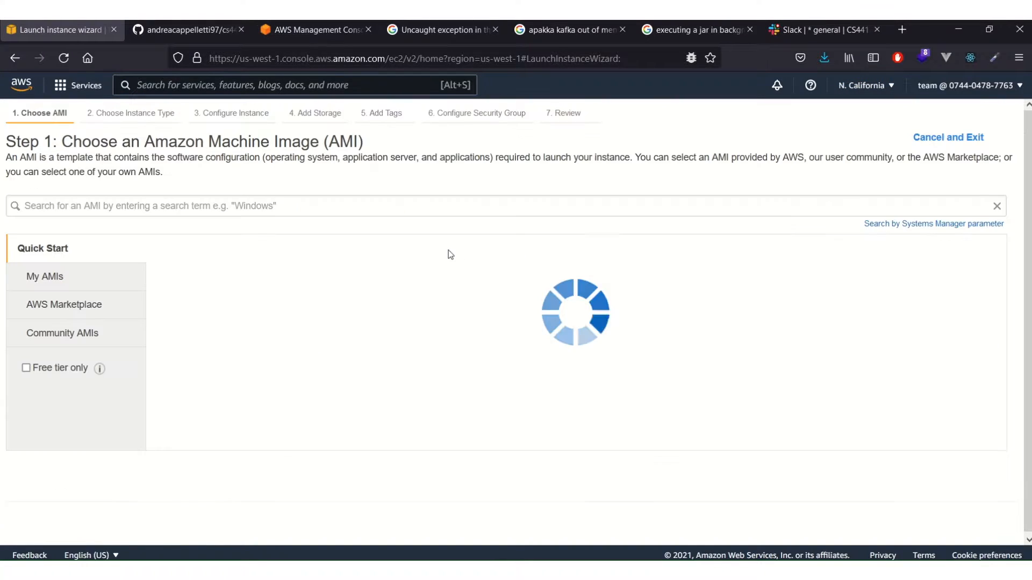
pyautogui.scroll(-5, 342, 408)
pyautogui.scroll(-15, 342, 408)
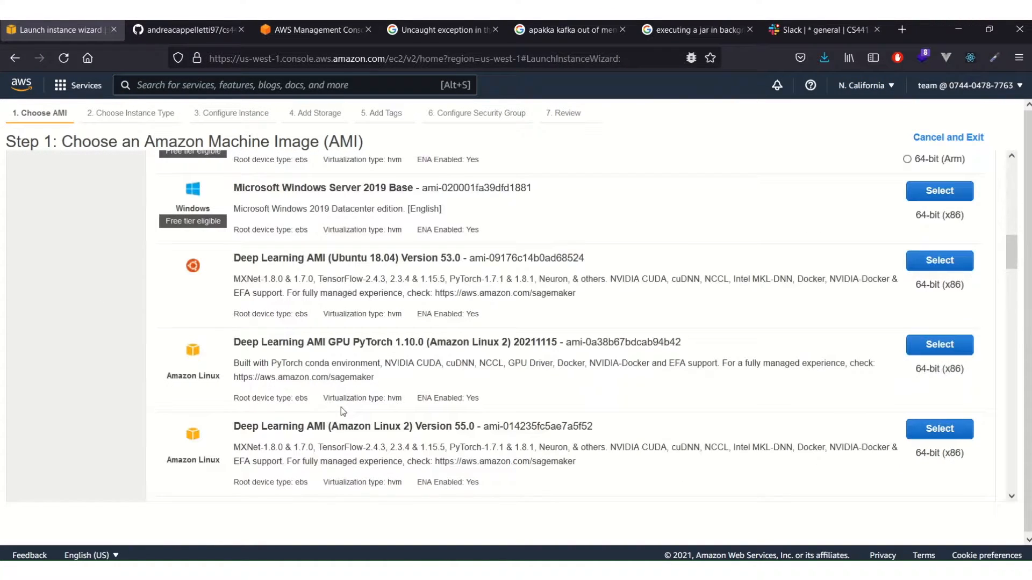
pyautogui.scroll(-2, 341, 408)
pyautogui.scroll(20, 342, 408)
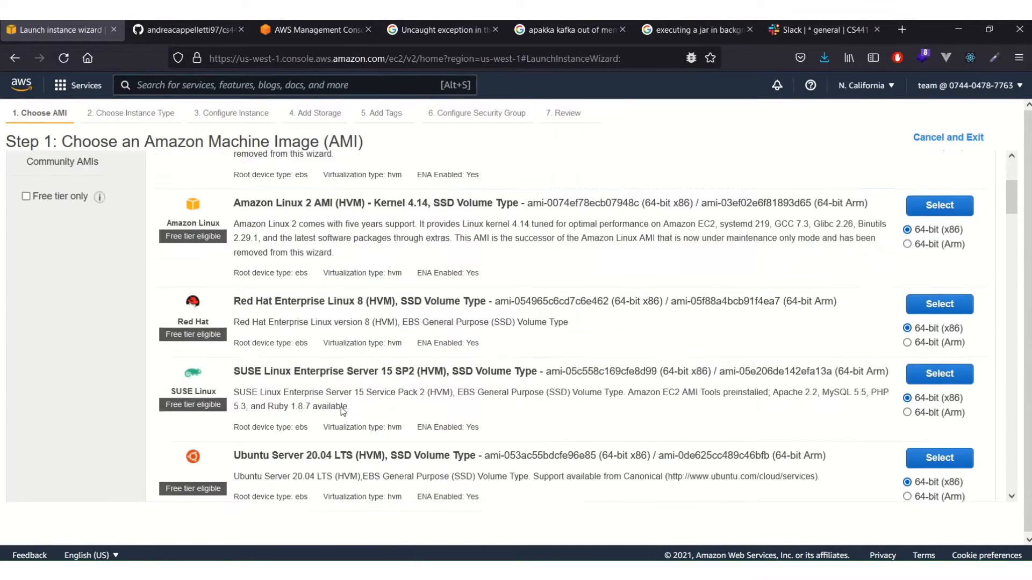
pyautogui.click(938, 278)
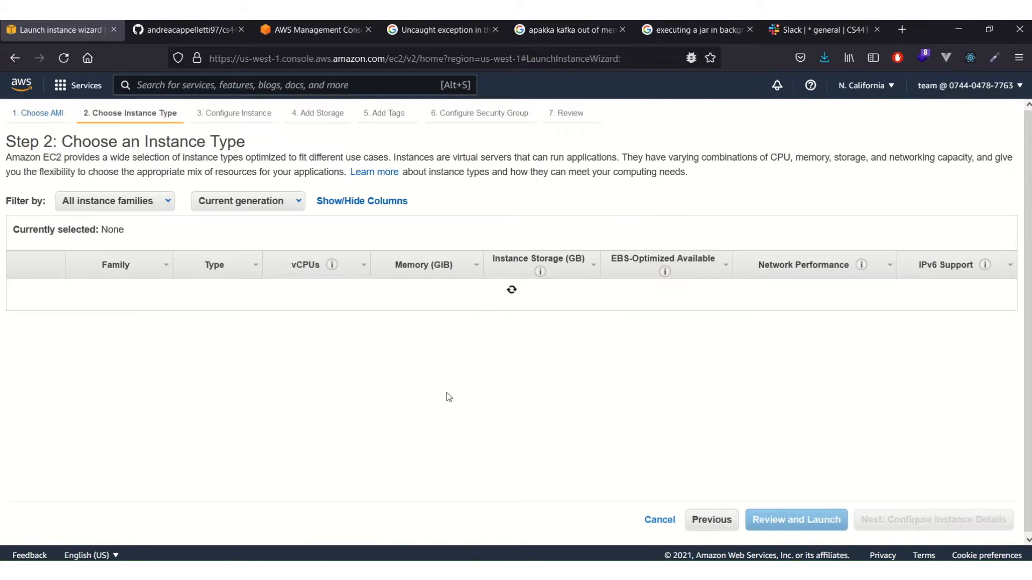
# - Use the t3.micro instance type and place the instance in the CS411Project VPC on subnet Demo-subnet1
pyautogui.scroll(-4, 332, 370)
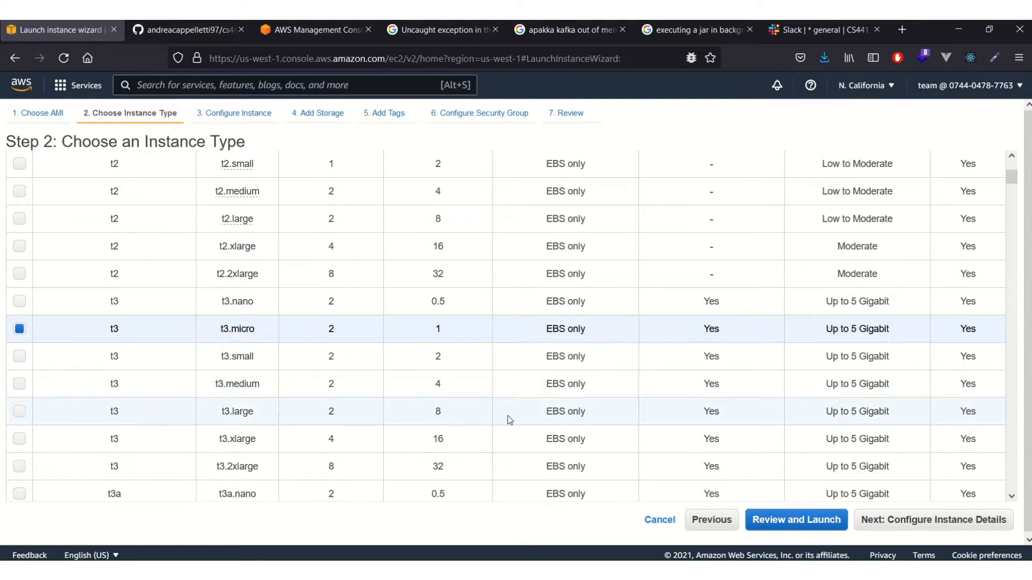
pyautogui.click(896, 521)
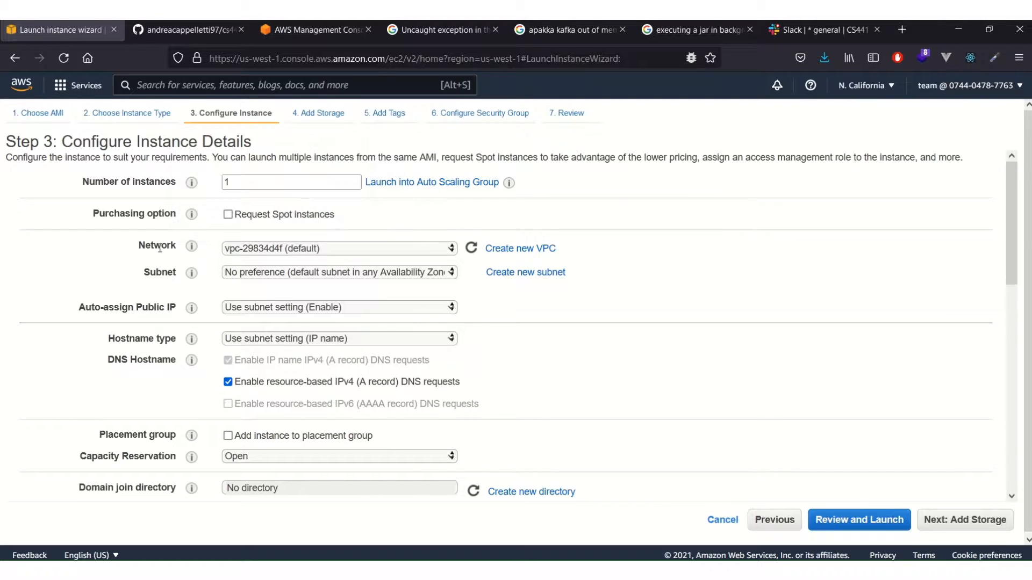
pyautogui.click(444, 250)
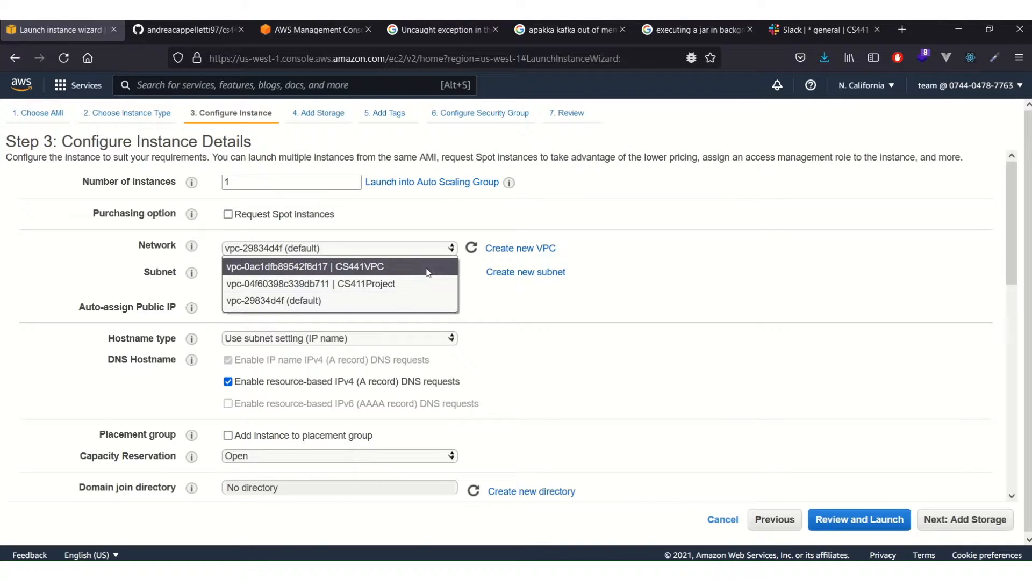
pyautogui.click(411, 285)
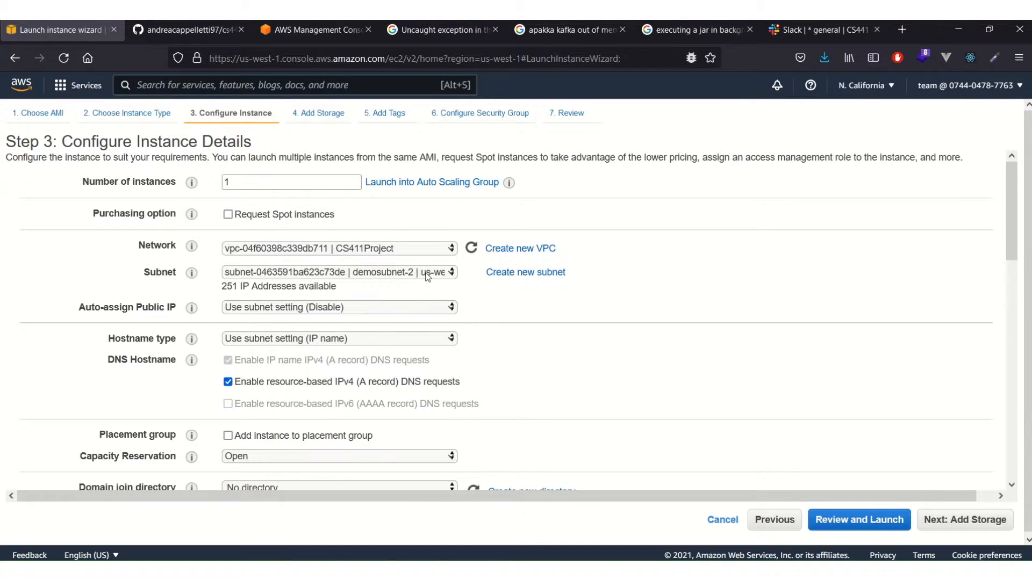
pyautogui.click(427, 276)
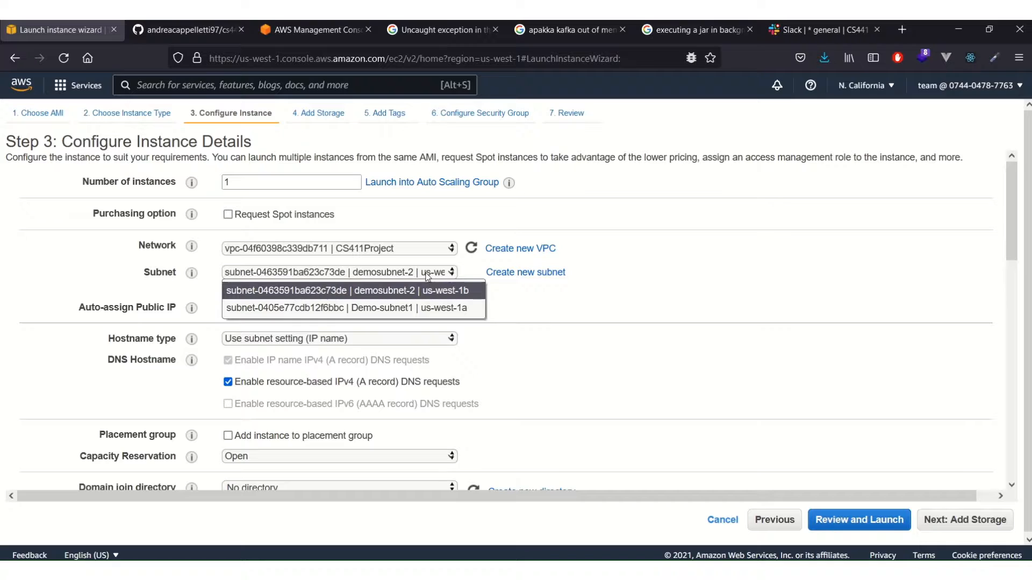
pyautogui.click(396, 308)
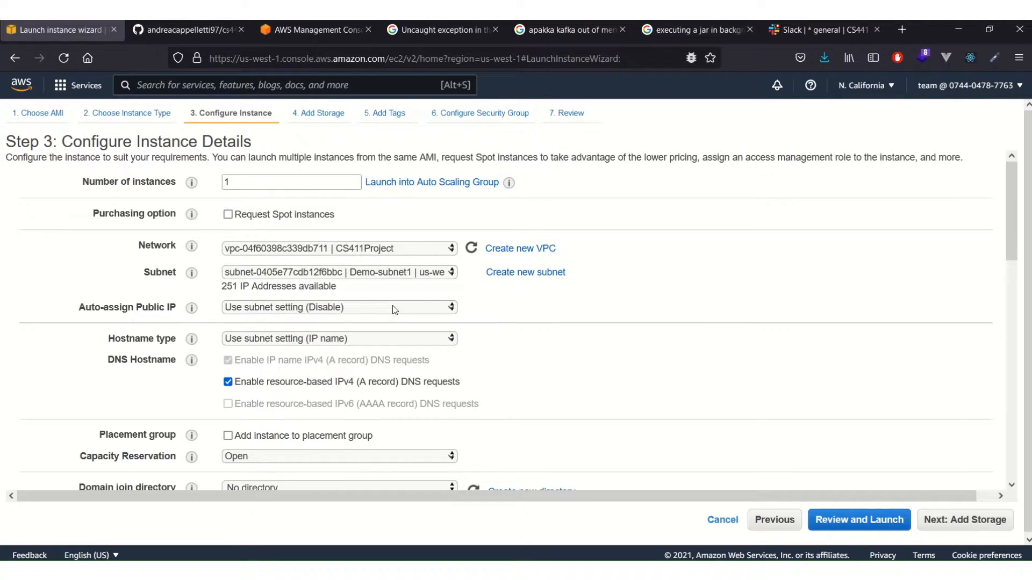
# - Enable auto-assignment of a public IP for the instance and proceed to the launch review
pyautogui.click(438, 311)
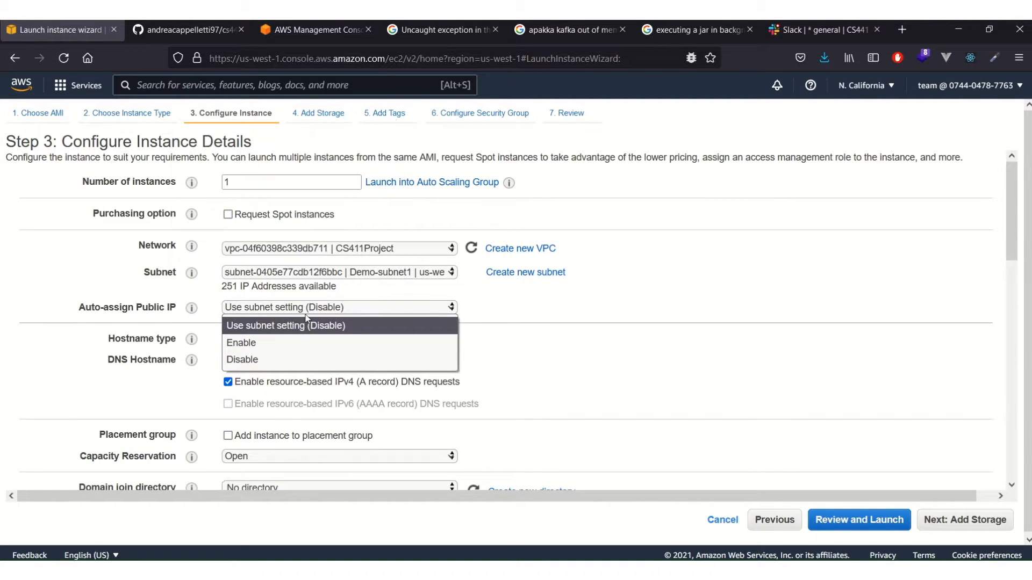
pyautogui.click(305, 347)
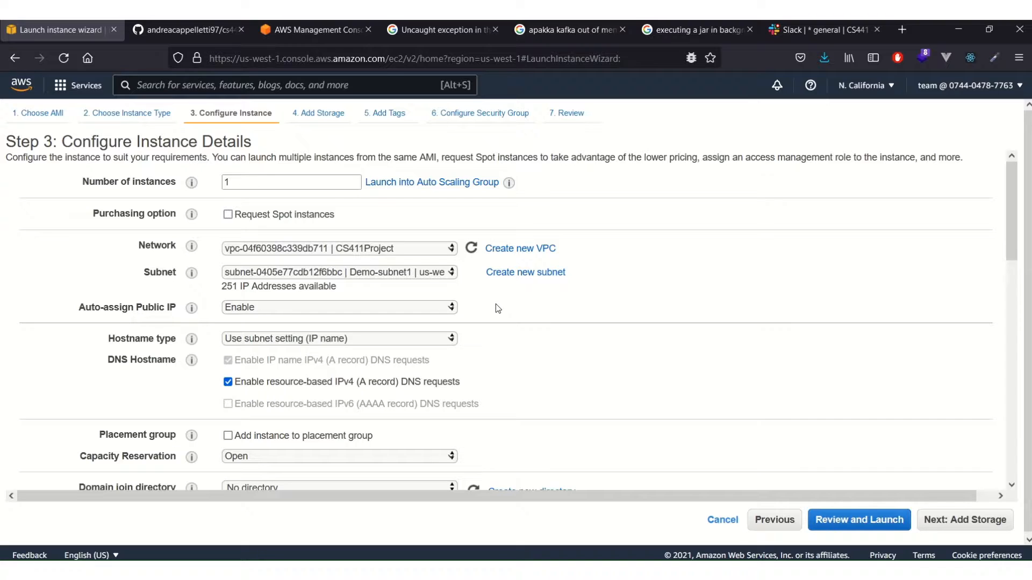
pyautogui.scroll(-10, 634, 357)
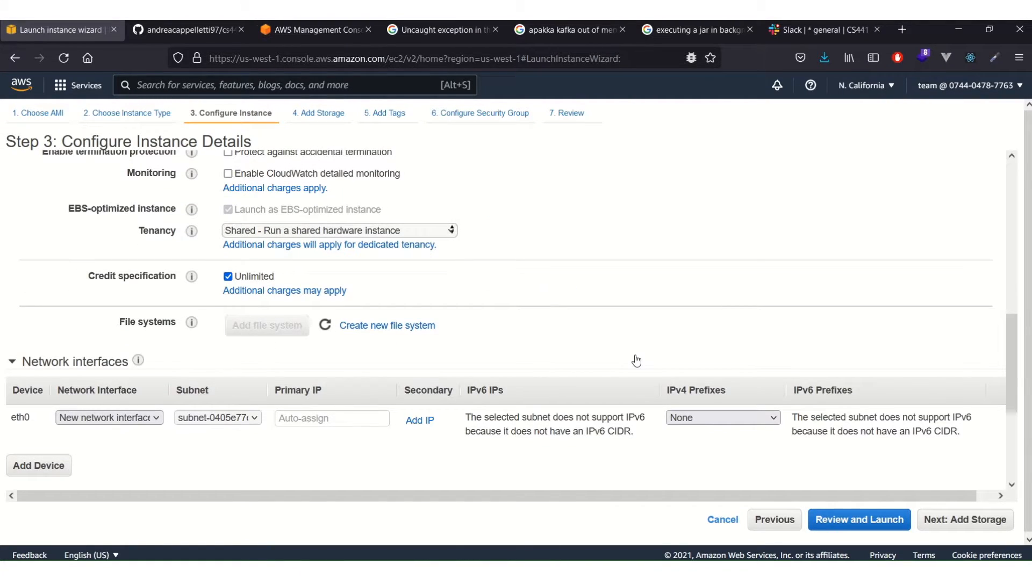
pyautogui.click(882, 528)
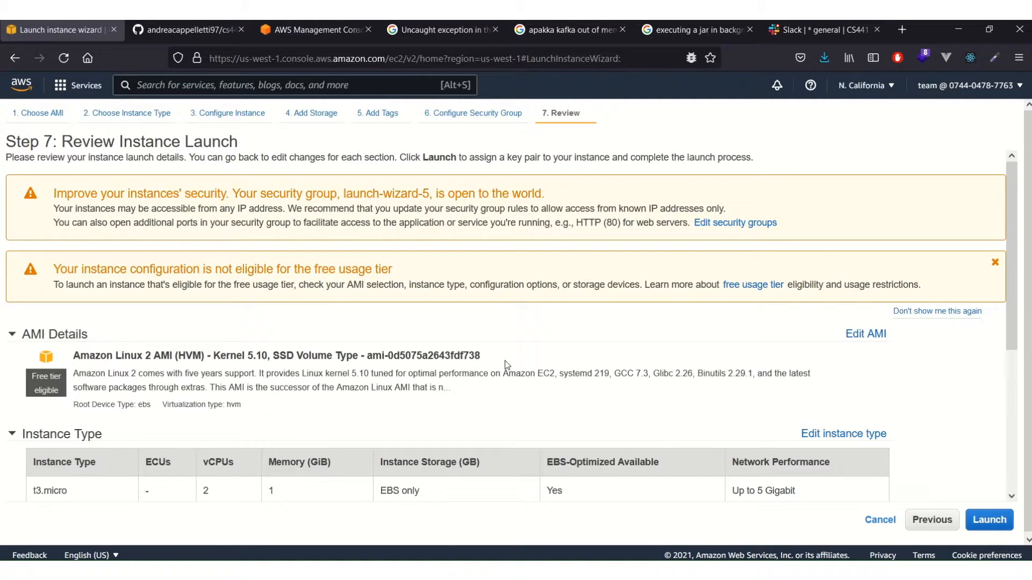
# - Launch the instance with the existing linux RSA key pair, acknowledging access to its private key file
pyautogui.scroll(-3, 504, 360)
pyautogui.click(1002, 526)
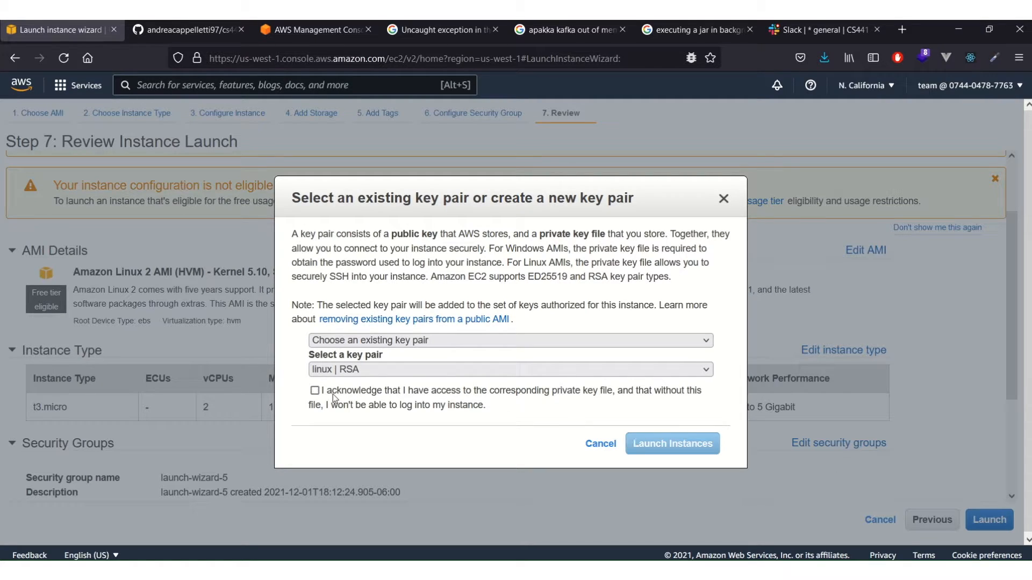
pyautogui.click(315, 392)
pyautogui.click(636, 445)
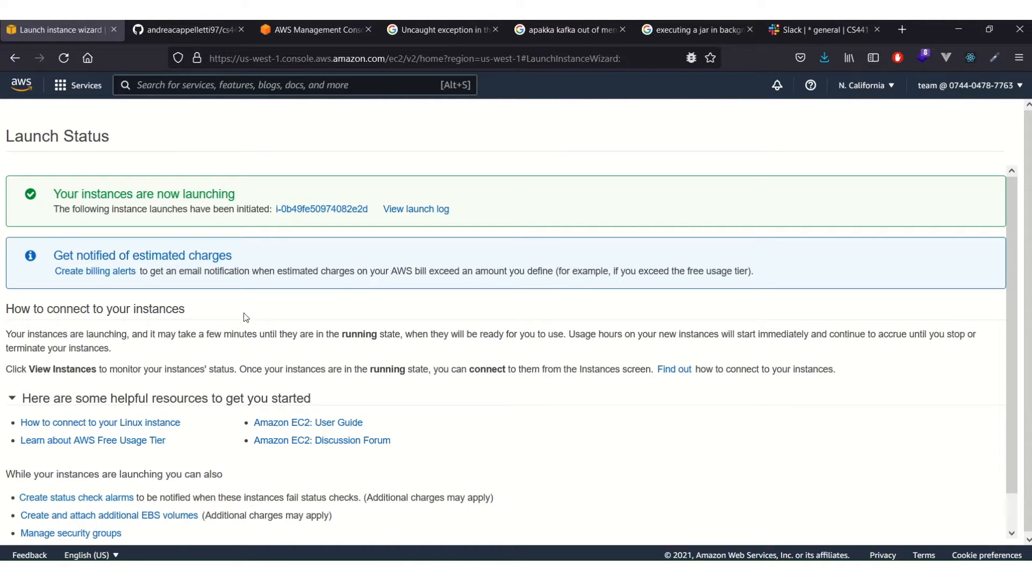
# - Find the EC2 service, show its running instances and dismiss the welcome message
pyautogui.click(298, 86)
pyautogui.write('Ec2')
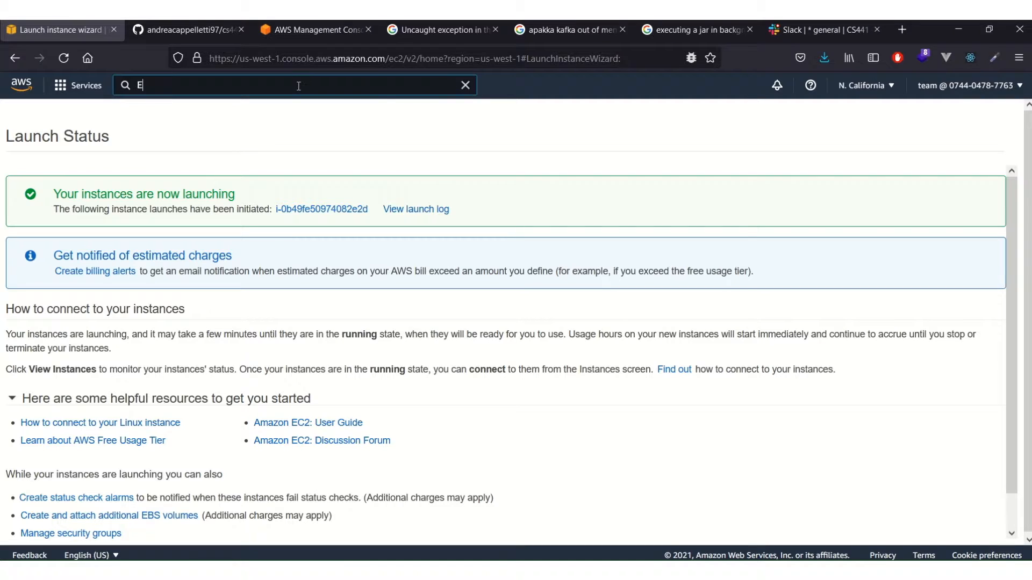
pyautogui.moveTo(502, 209)
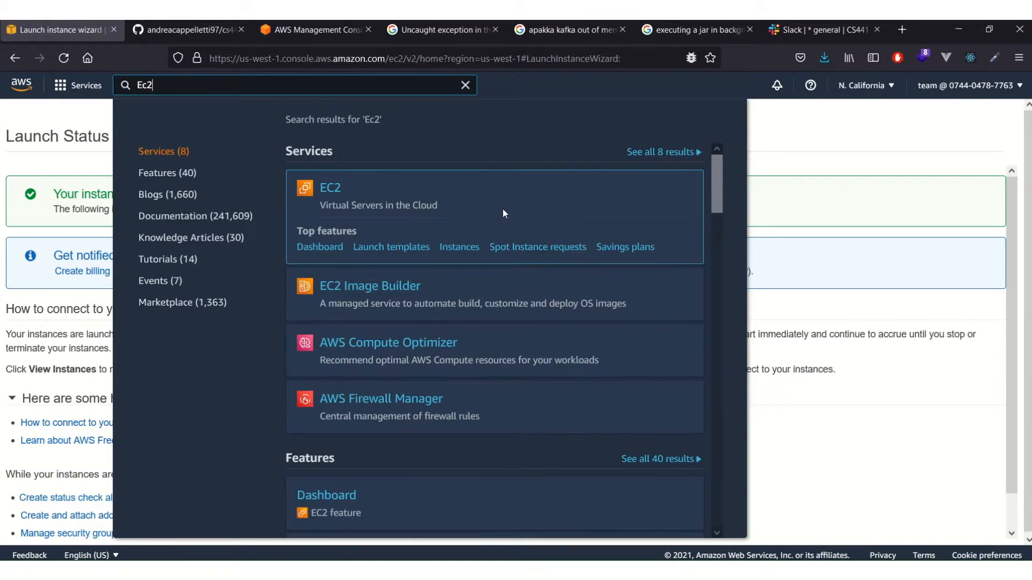
pyautogui.click(337, 198)
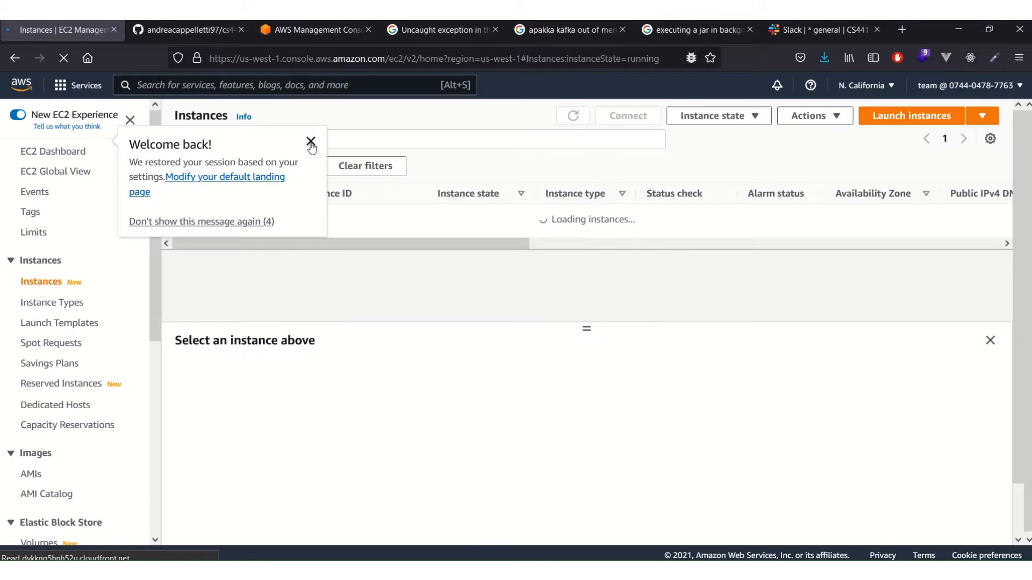
pyautogui.click(310, 141)
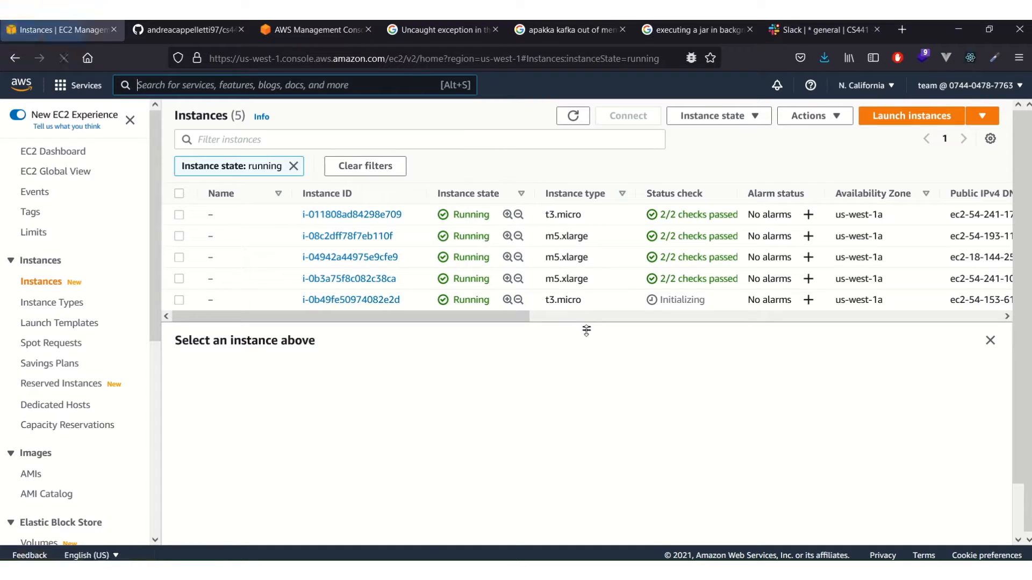
pyautogui.moveTo(586, 330); pyautogui.dragTo(599, 392)
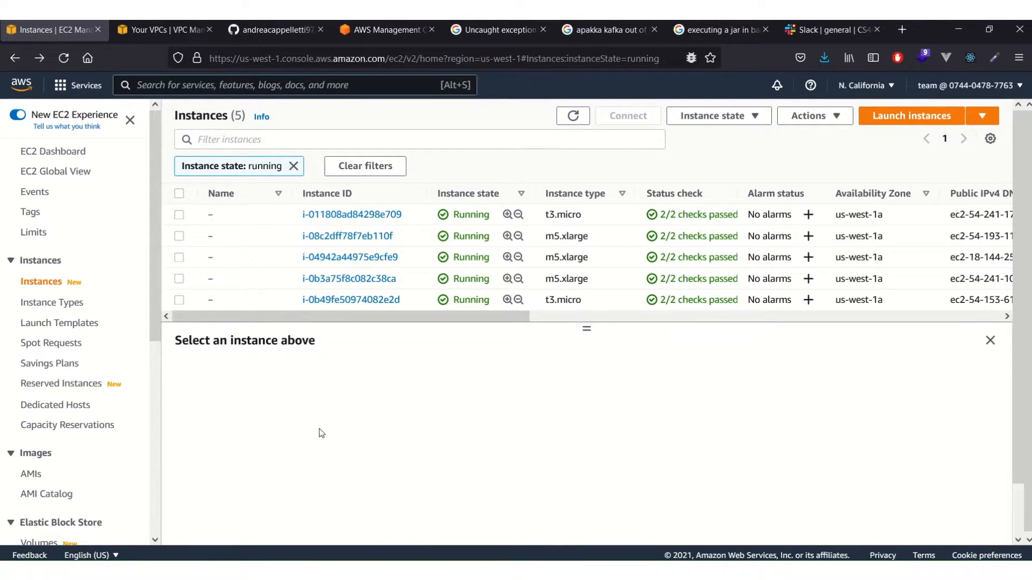
# - Copy the security group ID of the newly launched t3.micro instance i-0b49fe50974082e2d from its security details
pyautogui.click(177, 302)
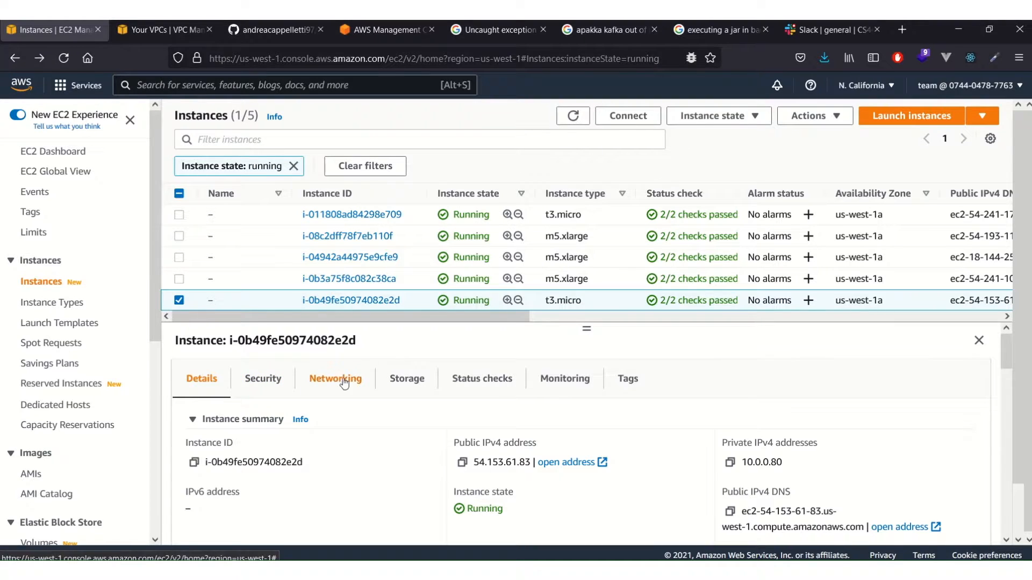
pyautogui.click(263, 389)
pyautogui.scroll(-1, 404, 430)
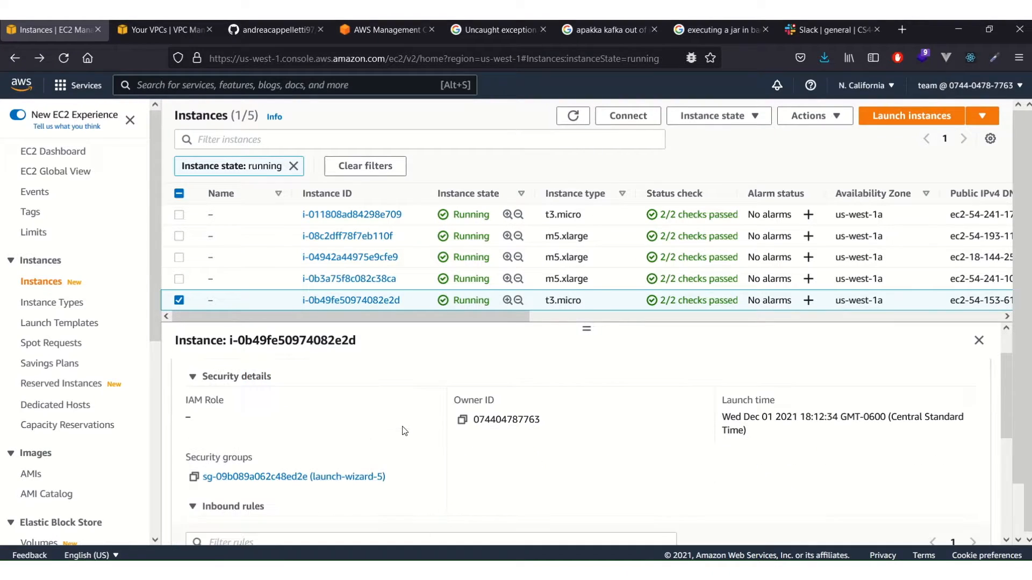
pyautogui.click(194, 477)
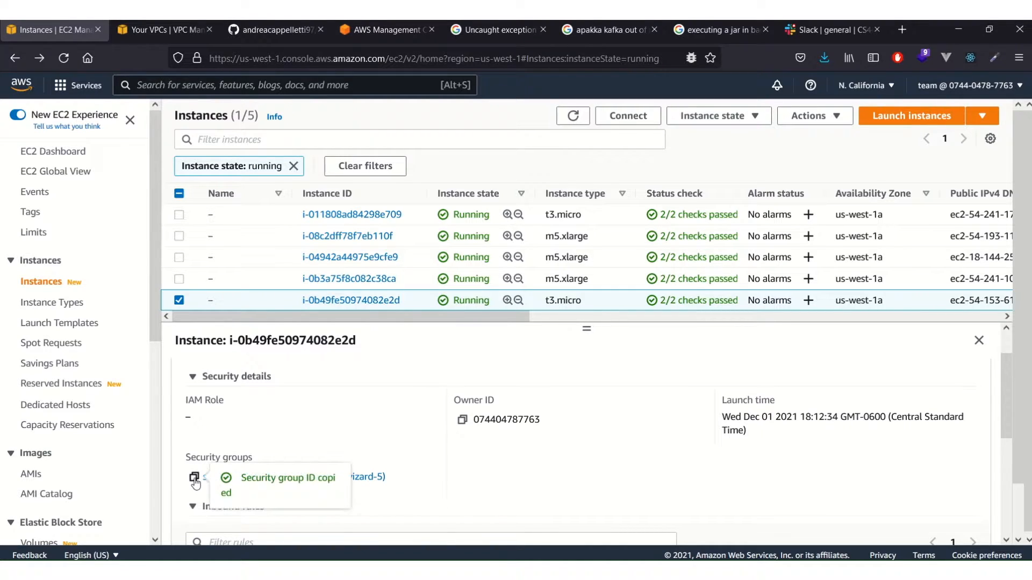
# - Switch to the VPC console, show all security groups and enlarge the list area
pyautogui.click(145, 34)
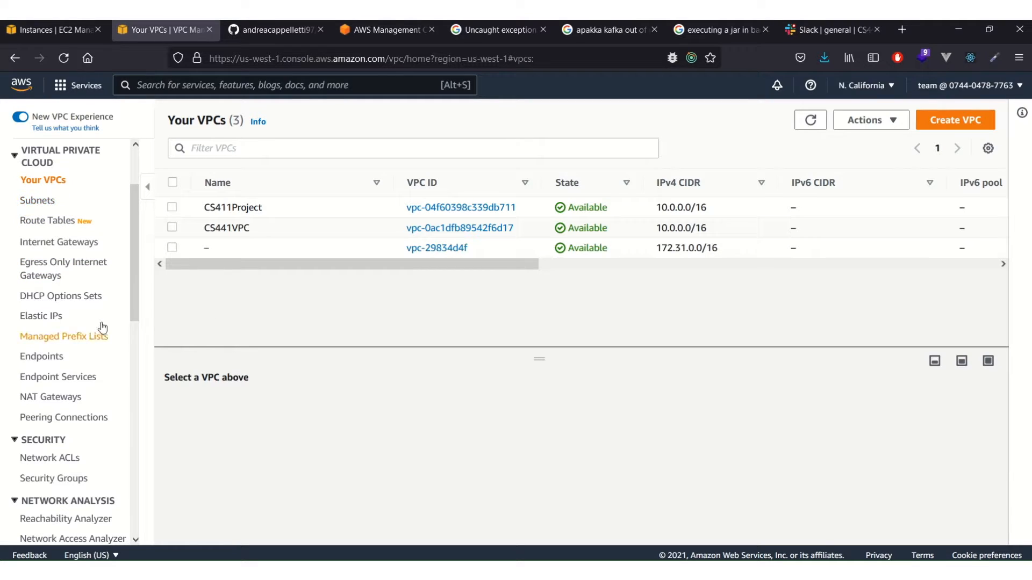
pyautogui.click(43, 480)
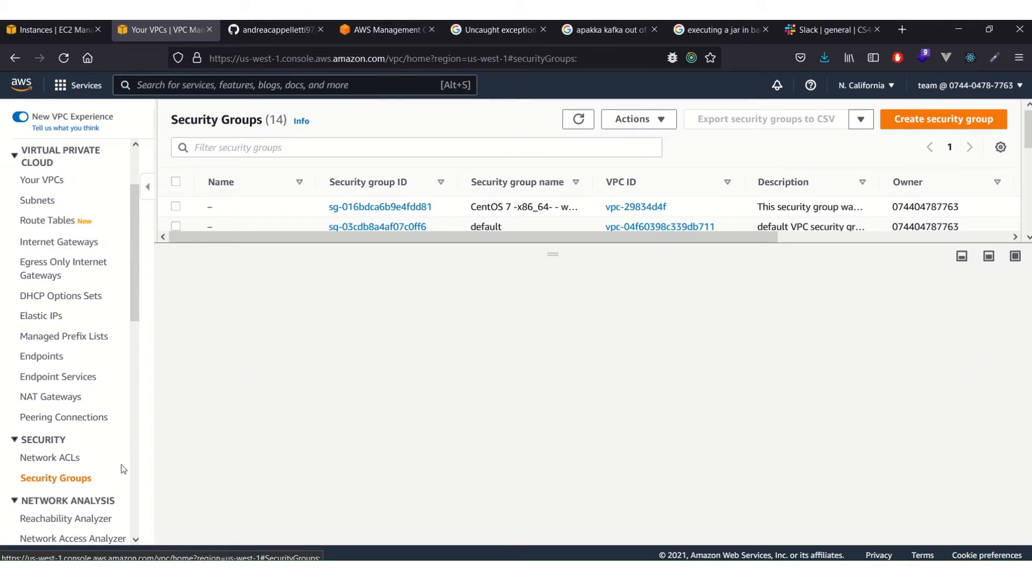
pyautogui.click(70, 482)
pyautogui.moveTo(553, 255); pyautogui.dragTo(541, 426)
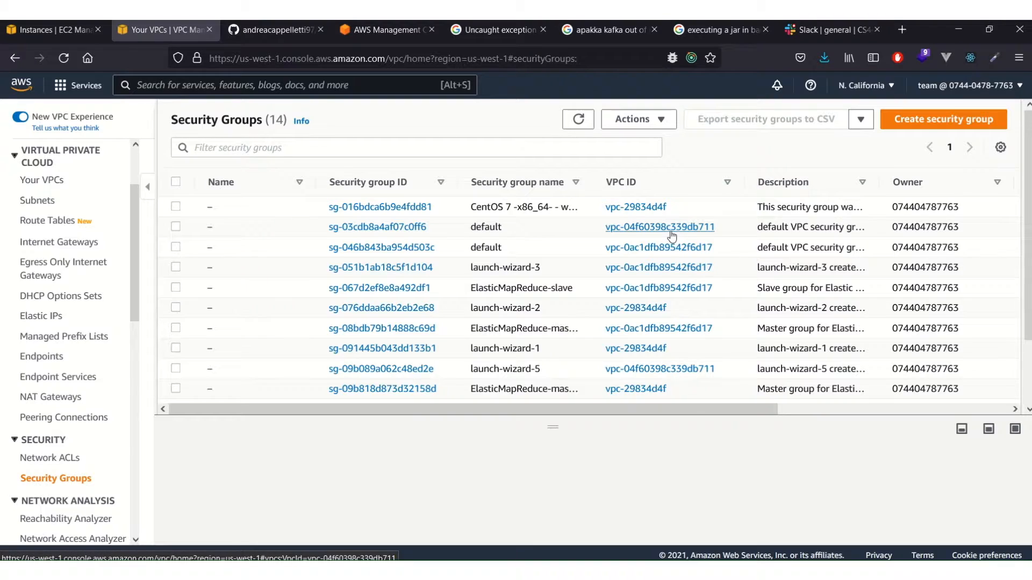
# - Select the default security group of VPC vpc-04f60398c339db711 and open its inbound rules for editing
pyautogui.click(176, 227)
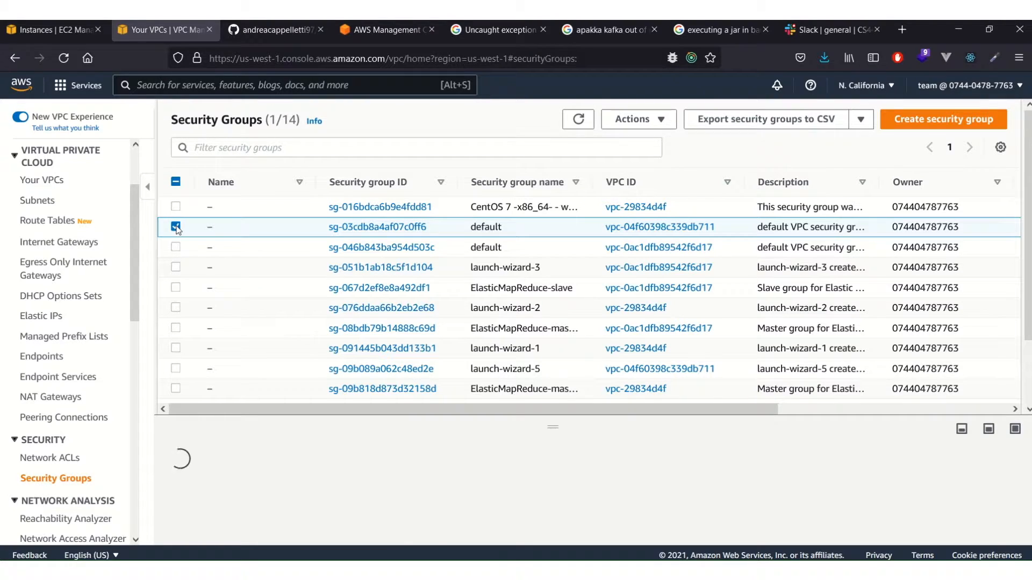
pyautogui.moveTo(556, 428); pyautogui.dragTo(442, 247)
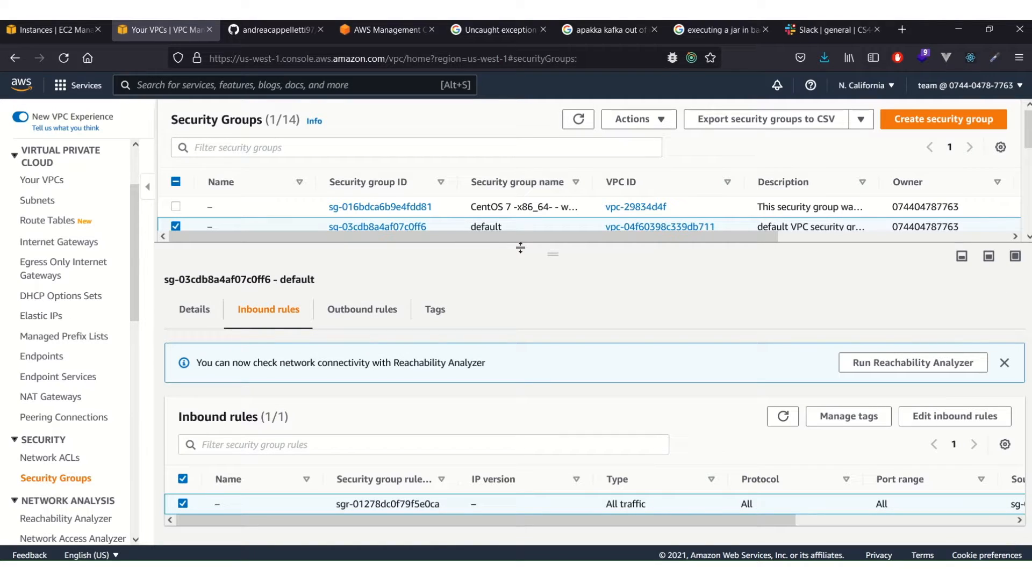
pyautogui.click(953, 418)
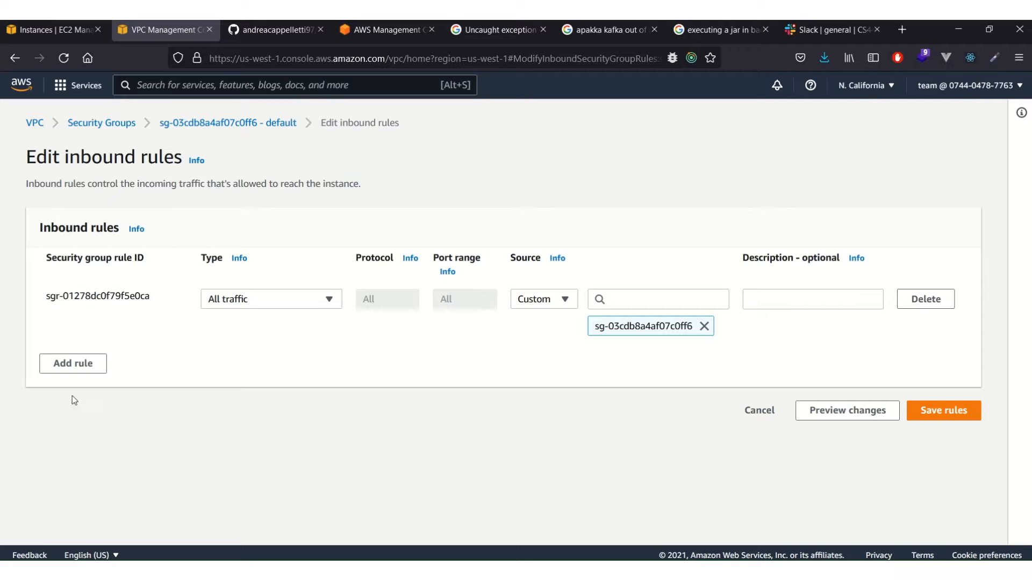
# - Add and save an inbound rule allowing all traffic from the copied launch-wizard-5 security group, sg-09b089a062c48ed2e
pyautogui.click(65, 366)
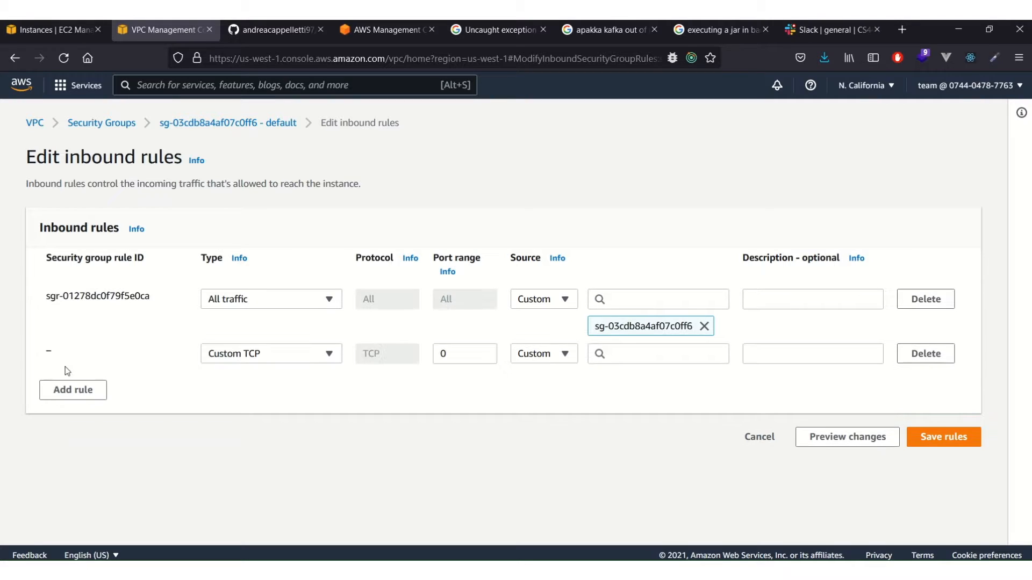
pyautogui.click(325, 359)
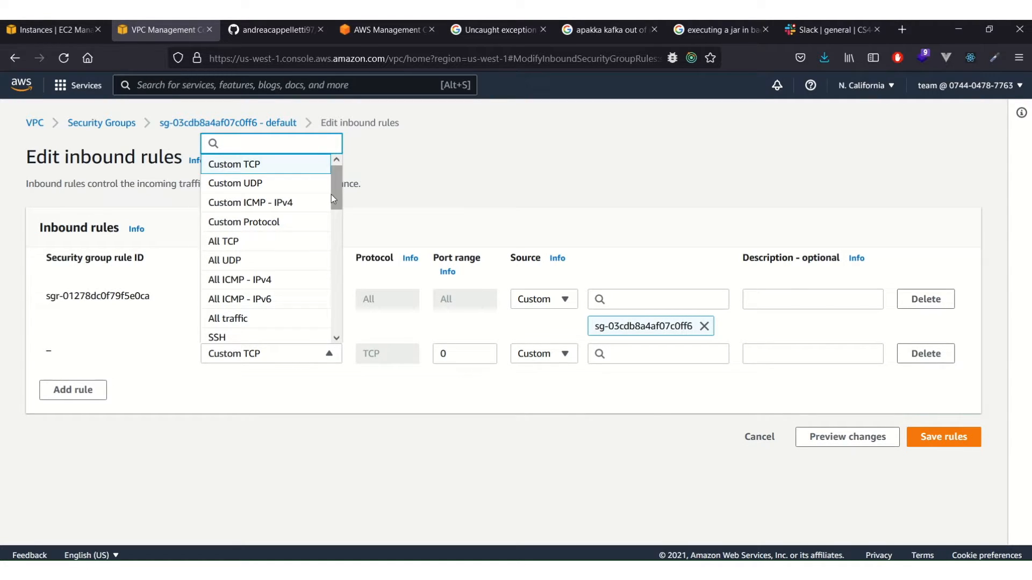
pyautogui.click(263, 318)
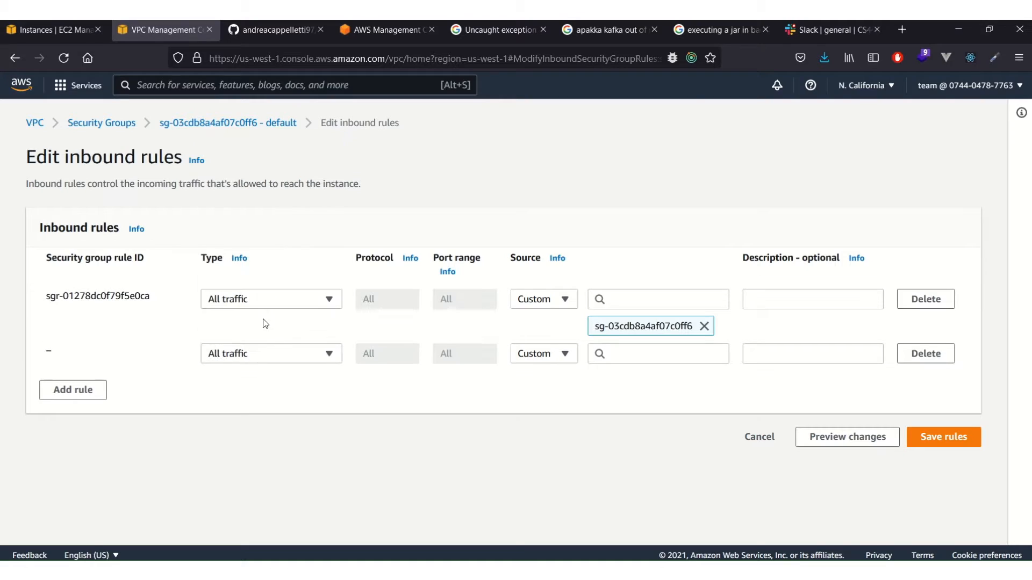
pyautogui.click(671, 353)
pyautogui.hotkey('ctrl', 'v')
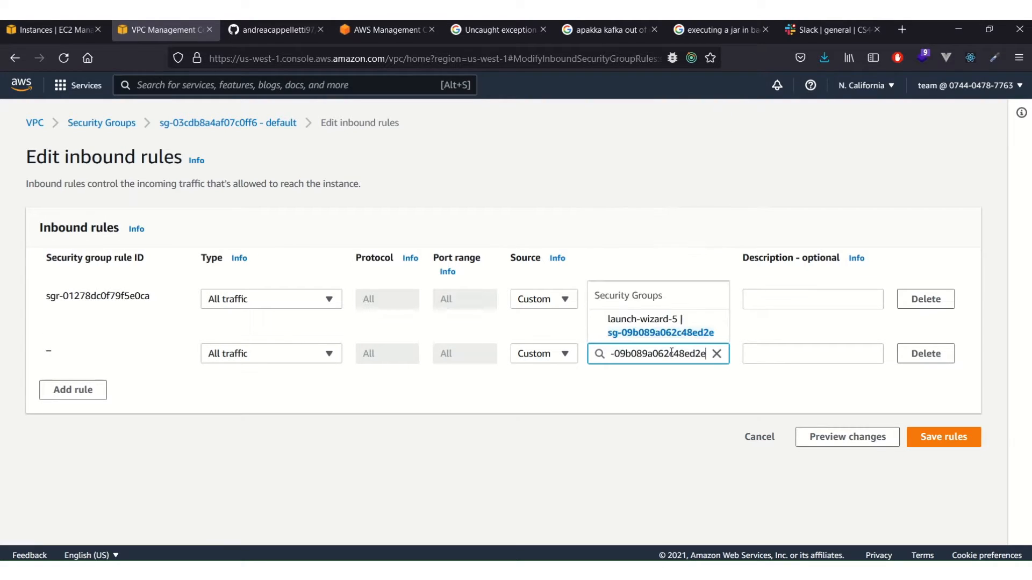
pyautogui.press('Return')
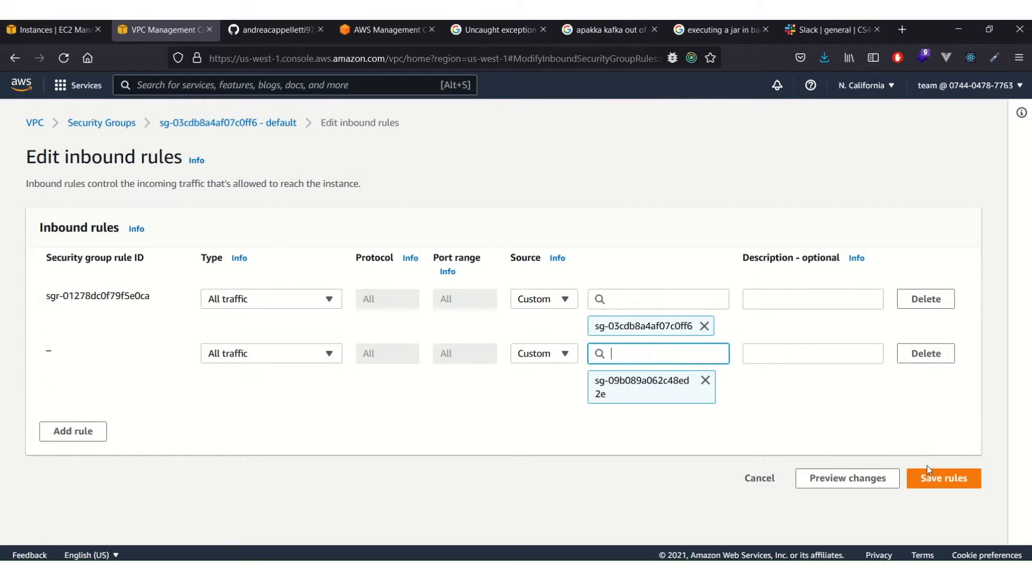
pyautogui.click(944, 479)
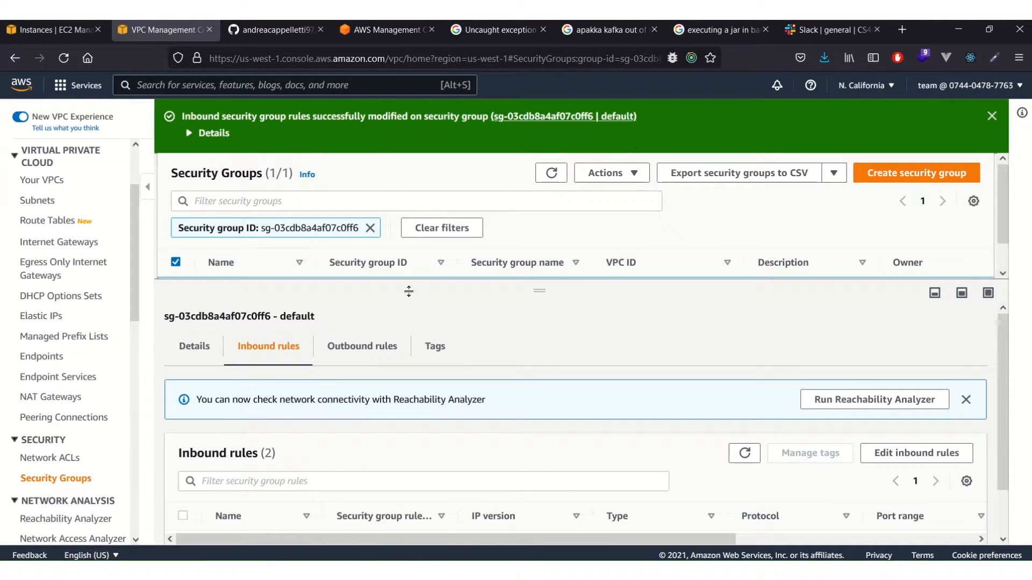
pyautogui.moveTo(539, 291); pyautogui.dragTo(544, 341)
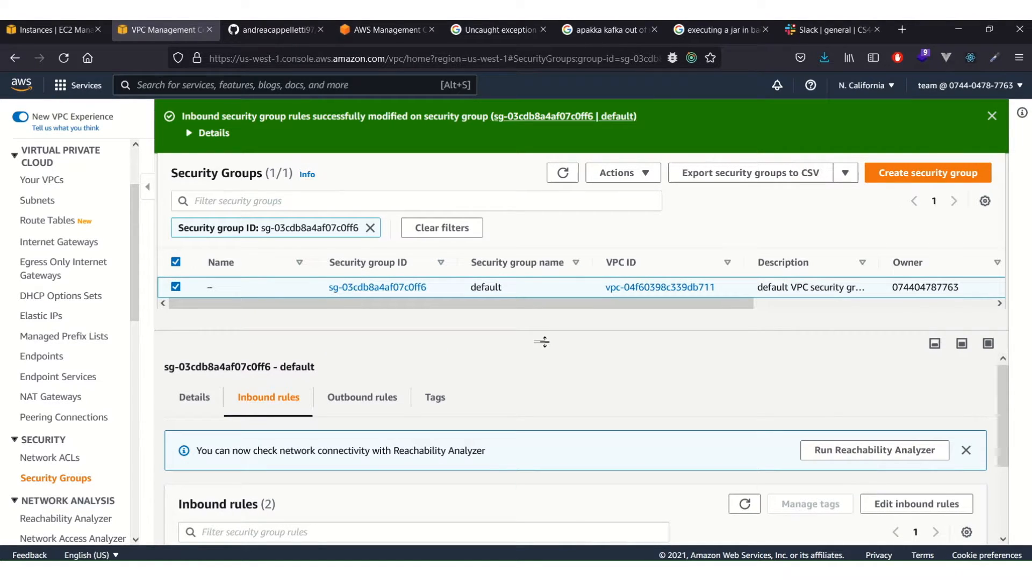
pyautogui.moveTo(544, 342); pyautogui.dragTo(539, 308)
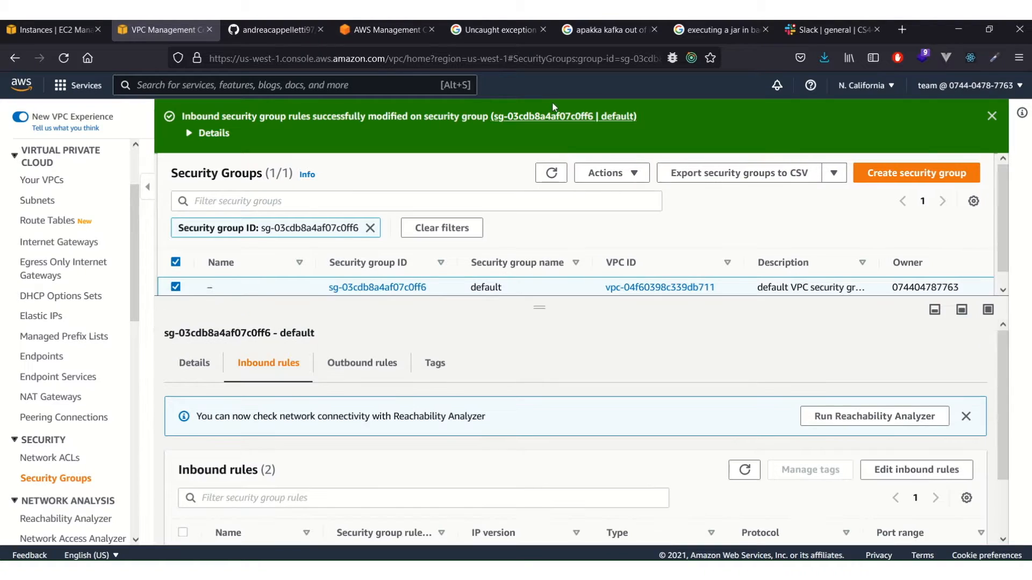
pyautogui.click(477, 43)
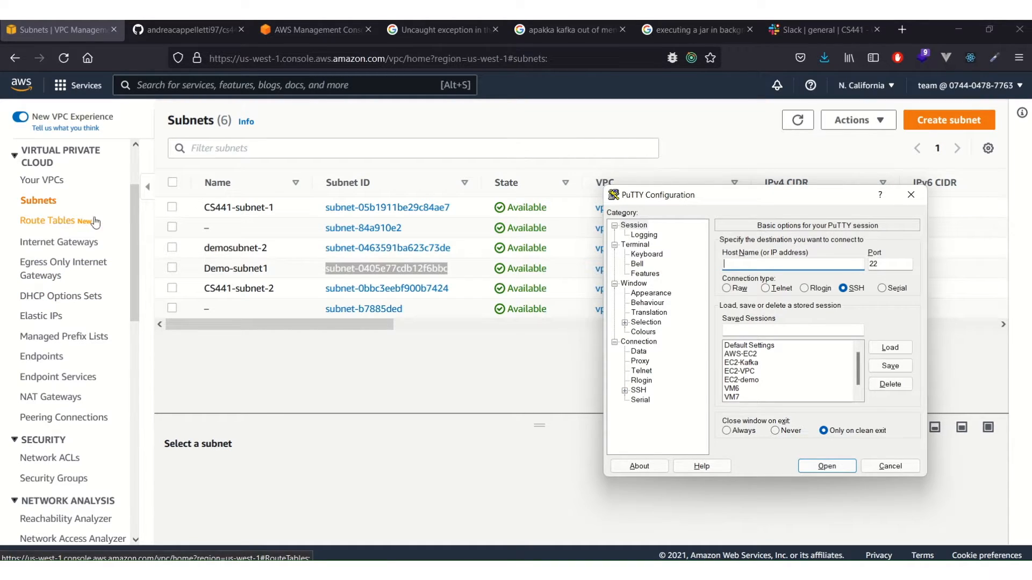
# - Connect to the instance through the saved EC2-demo session in PuTTY and move the terminal clear of the subnet IDs
pyautogui.moveTo(776, 198); pyautogui.dragTo(761, 183)
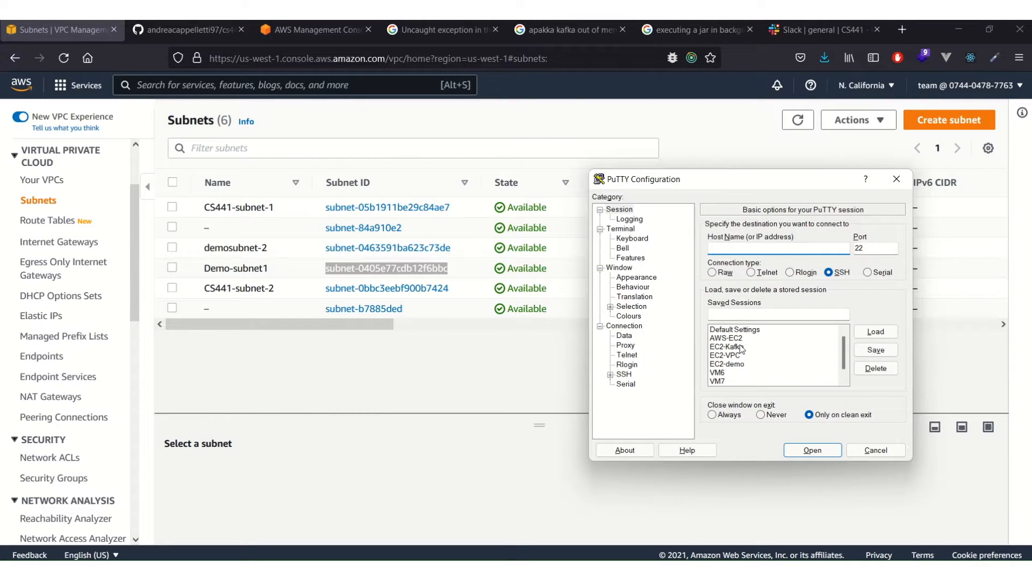
pyautogui.doubleClick(727, 364)
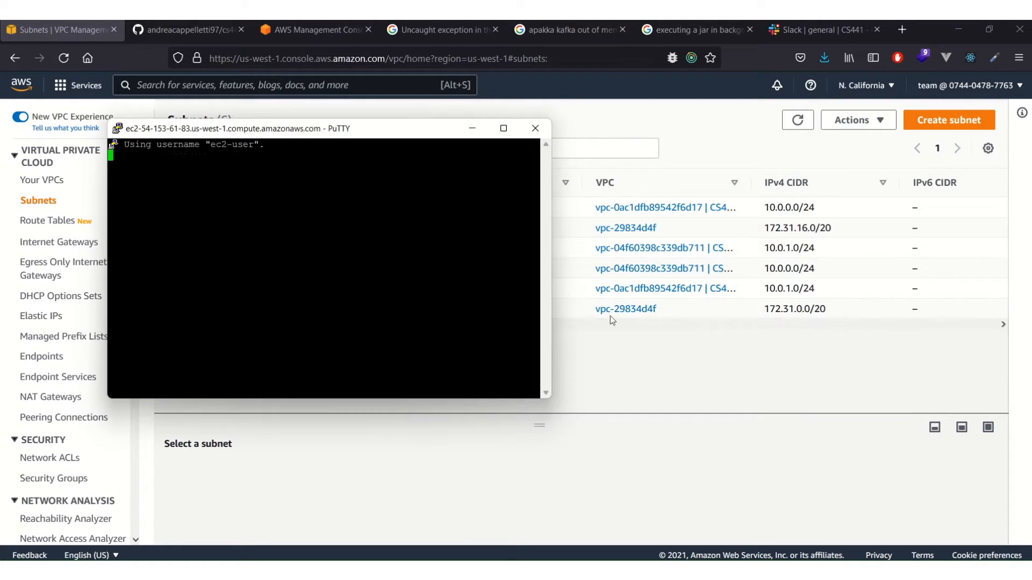
pyautogui.moveTo(414, 129); pyautogui.dragTo(821, 218)
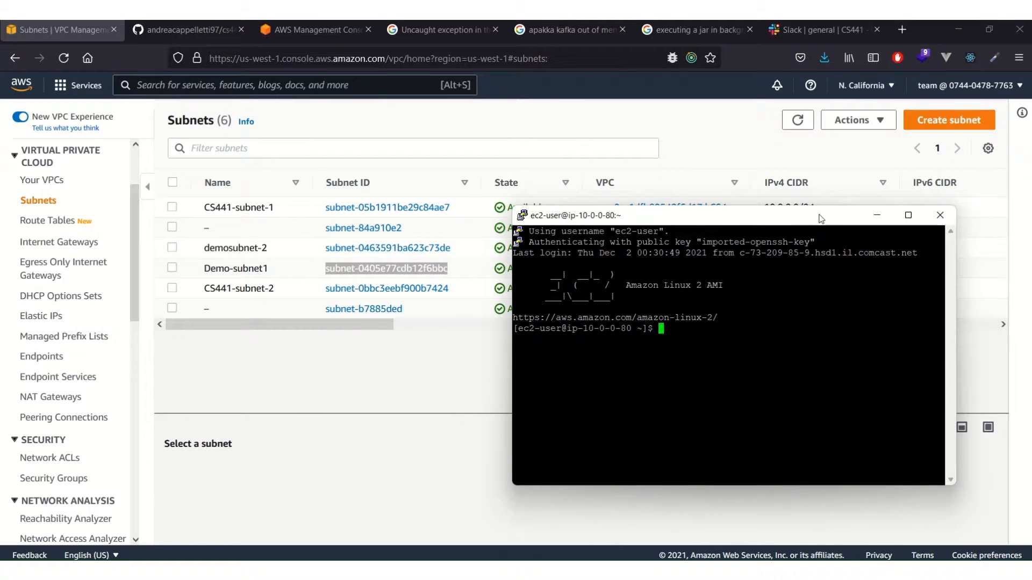
# - List the home directory's files, open clusterinfo.json in vim and enlarge the terminal window
pyautogui.write('ls')
pyautogui.press('Return')
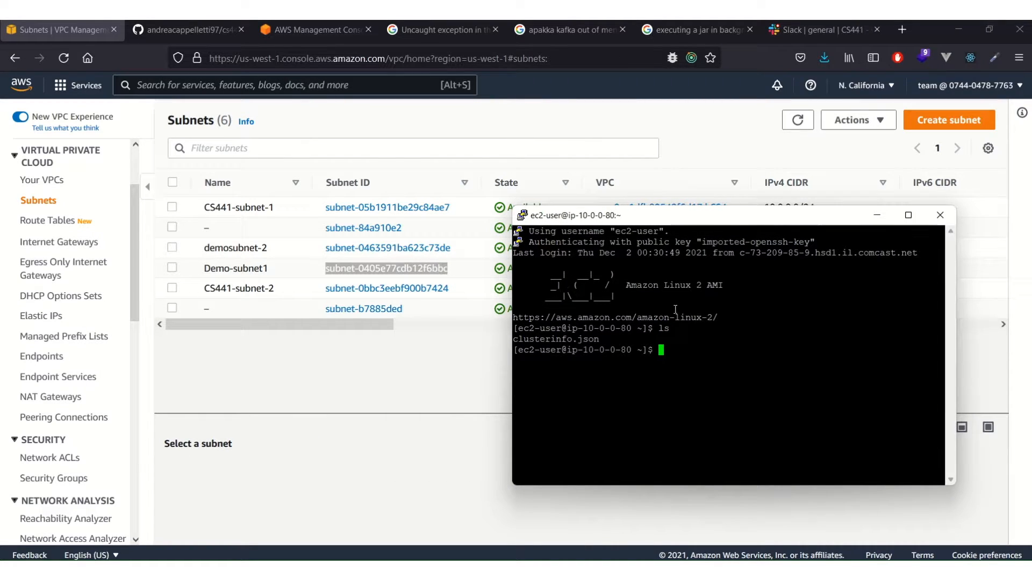
pyautogui.write('vim c')
pyautogui.press('Tab')
pyautogui.press('Return')
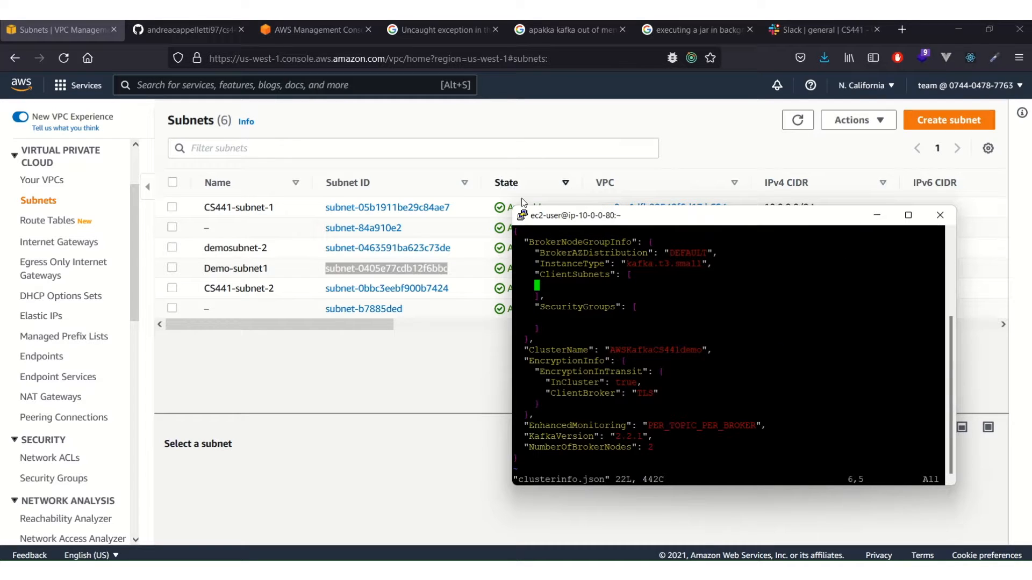
pyautogui.moveTo(513, 206); pyautogui.dragTo(485, 130)
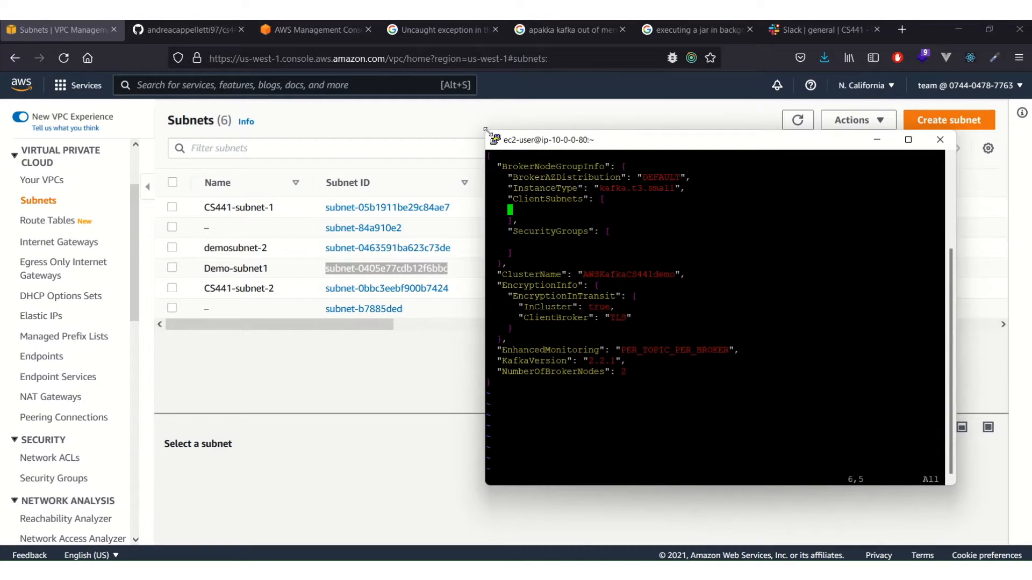
# - Copy demosubnet-2's subnet ID and add it as a quoted entry with a trailing comma under ClientSubnets in clusterinfo.json
pyautogui.moveTo(633, 138); pyautogui.dragTo(659, 138)
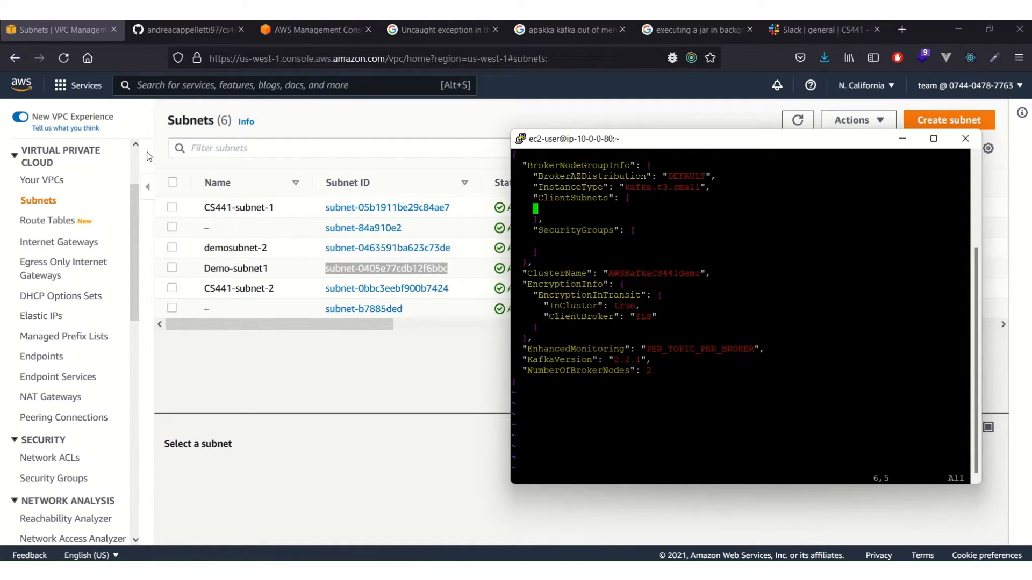
pyautogui.click(438, 363)
pyautogui.moveTo(453, 248); pyautogui.dragTo(328, 251)
pyautogui.hotkey('ctrl', 'c')
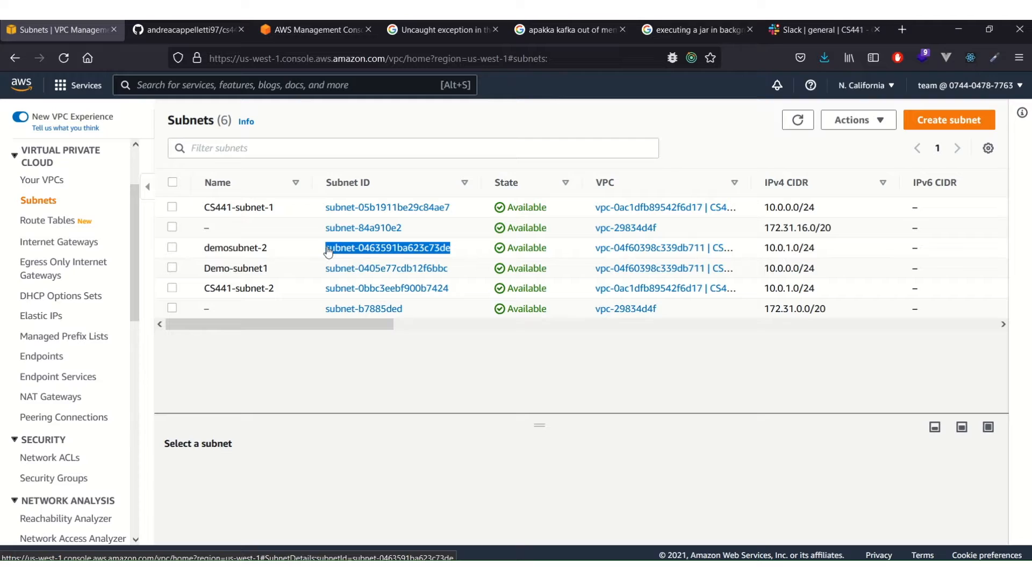
pyautogui.hotkey('alt', 'Tab')
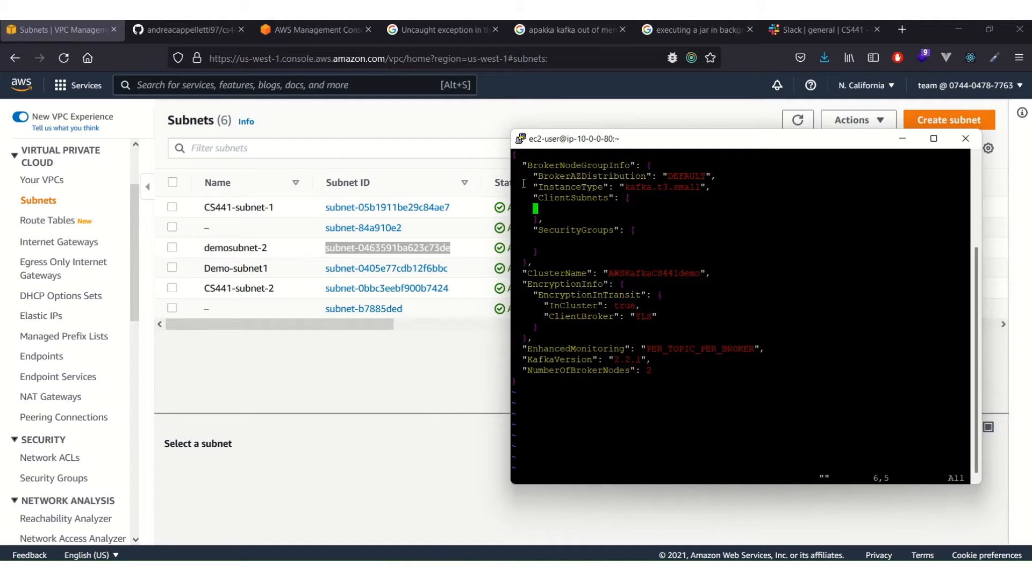
pyautogui.write('i')
pyautogui.write('"')
pyautogui.rightClick(548, 206)
pyautogui.write('",')
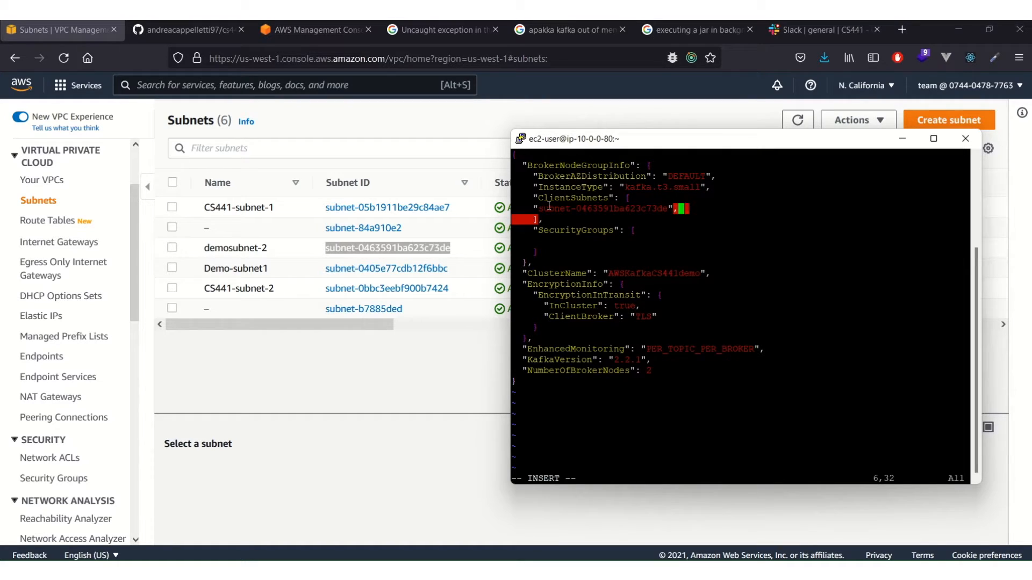
# - Add Demo-subnet1's ID, subnet-0405e77cdb12f6bbc, in quotes on a new line as the second ClientSubnets entry
pyautogui.press('Return')
pyautogui.write('""')
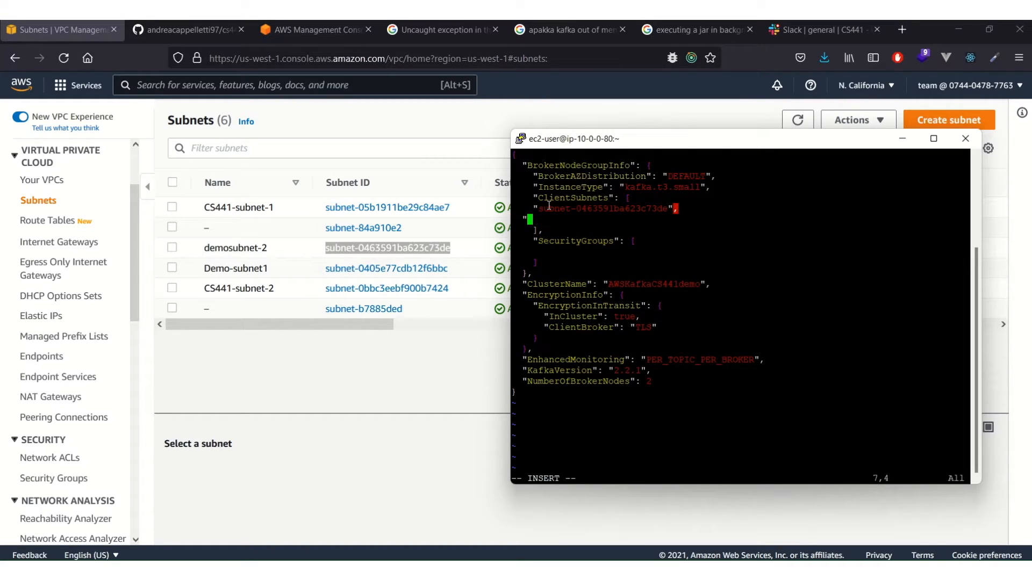
pyautogui.click(463, 267)
pyautogui.moveTo(449, 268); pyautogui.dragTo(328, 270)
pyautogui.hotkey('ctrl', 'Tab')
pyautogui.hotkey('ctrl', 'Tab')
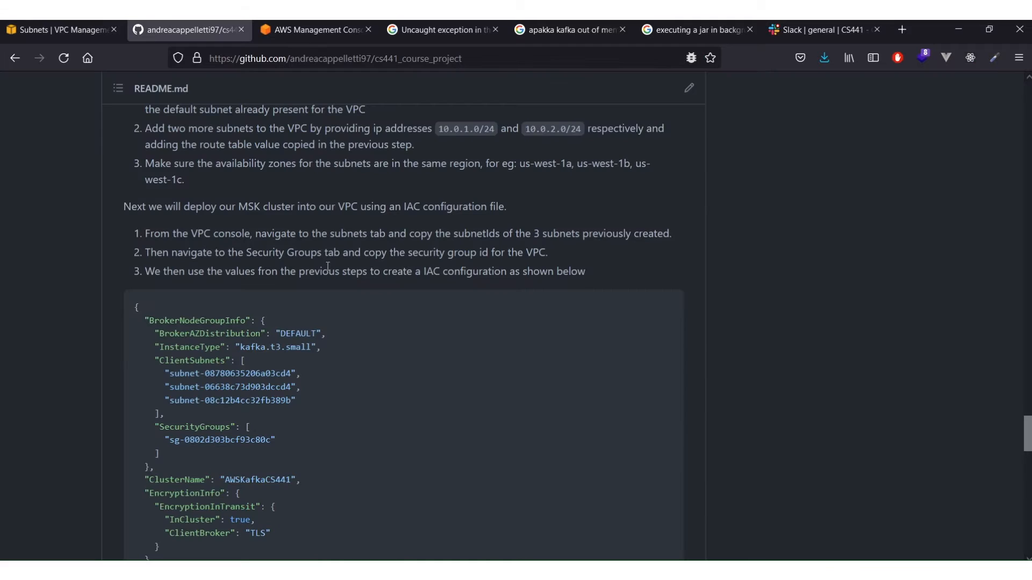
pyautogui.click(83, 38)
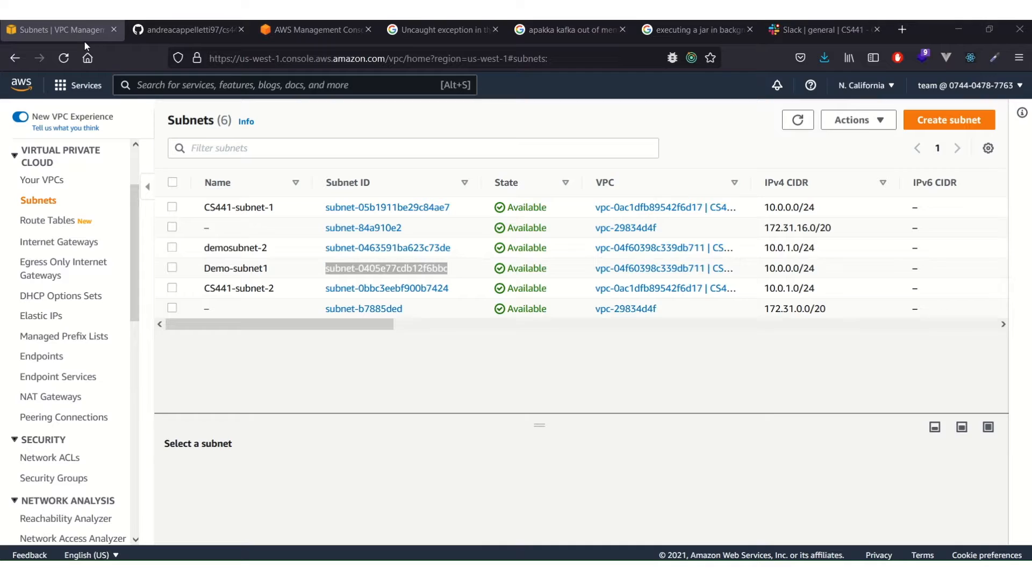
pyautogui.hotkey('alt', 'Tab')
pyautogui.press('Left')
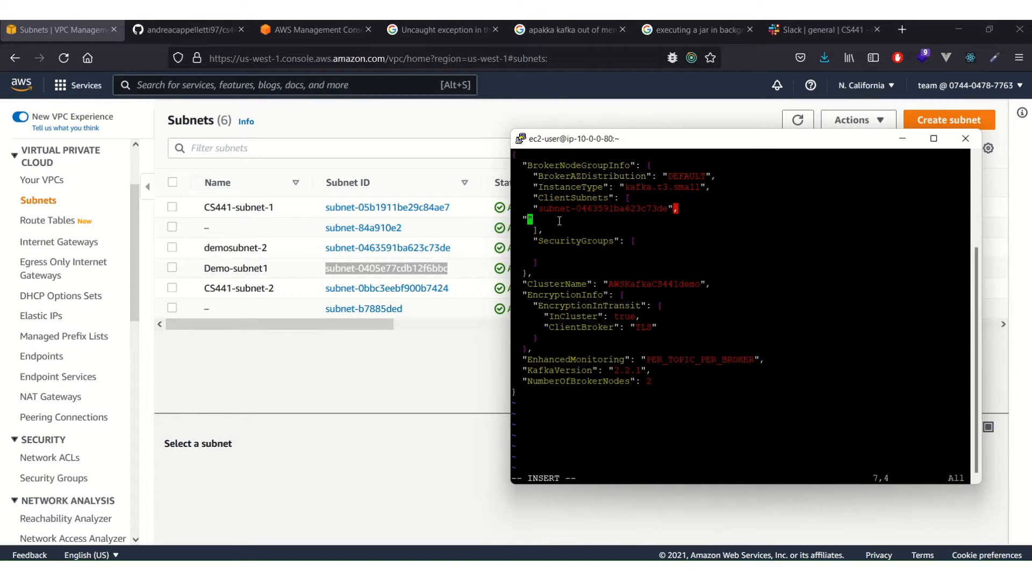
pyautogui.rightClick(559, 221)
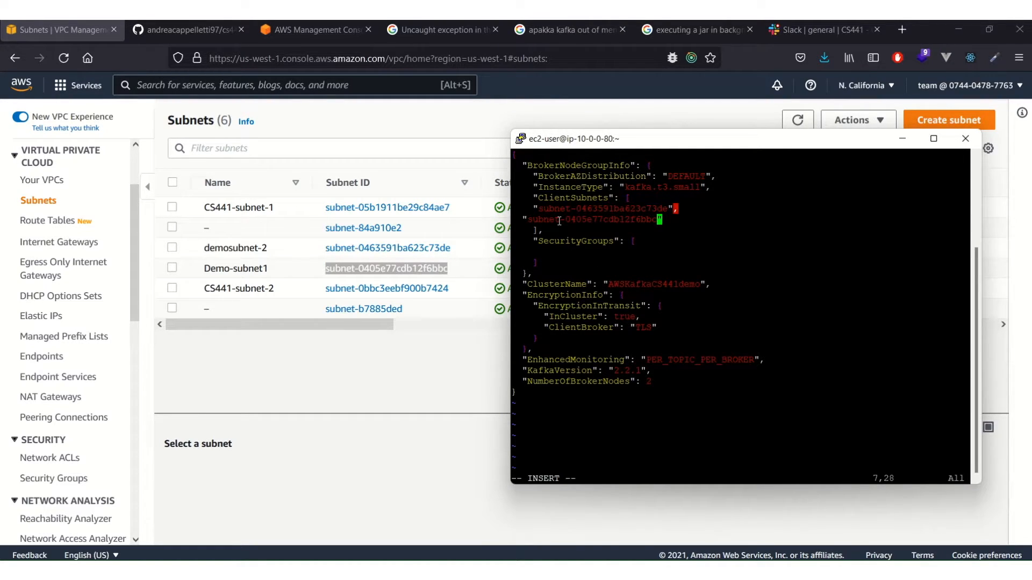
# - Move to the empty SecurityGroups line in vim and copy the default security group ID of VPC vpc-04f60398c339db711 from the VPC console
pyautogui.press('Down')
pyautogui.press('Down')
pyautogui.press('Down')
pyautogui.click(263, 411)
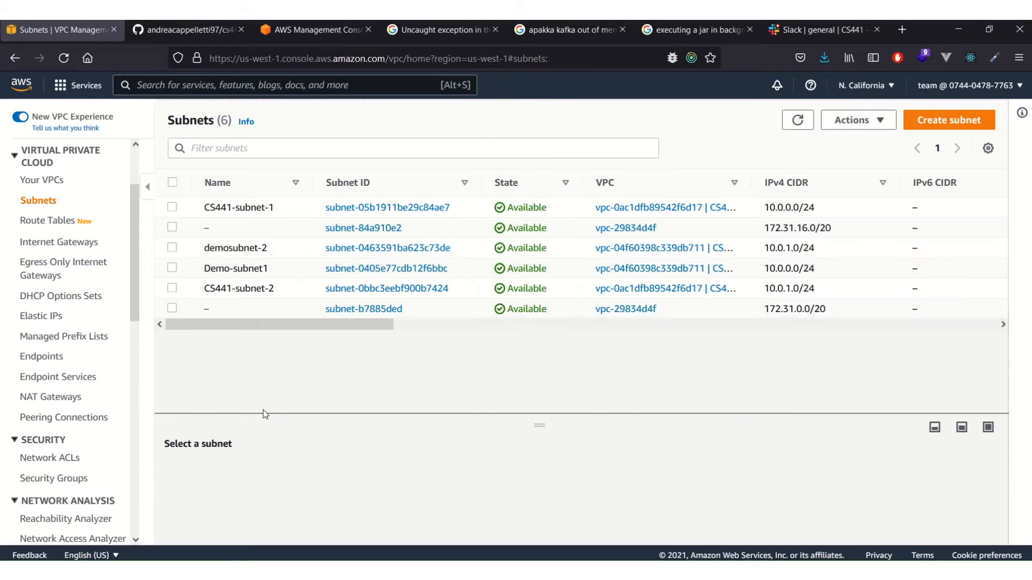
pyautogui.click(55, 478)
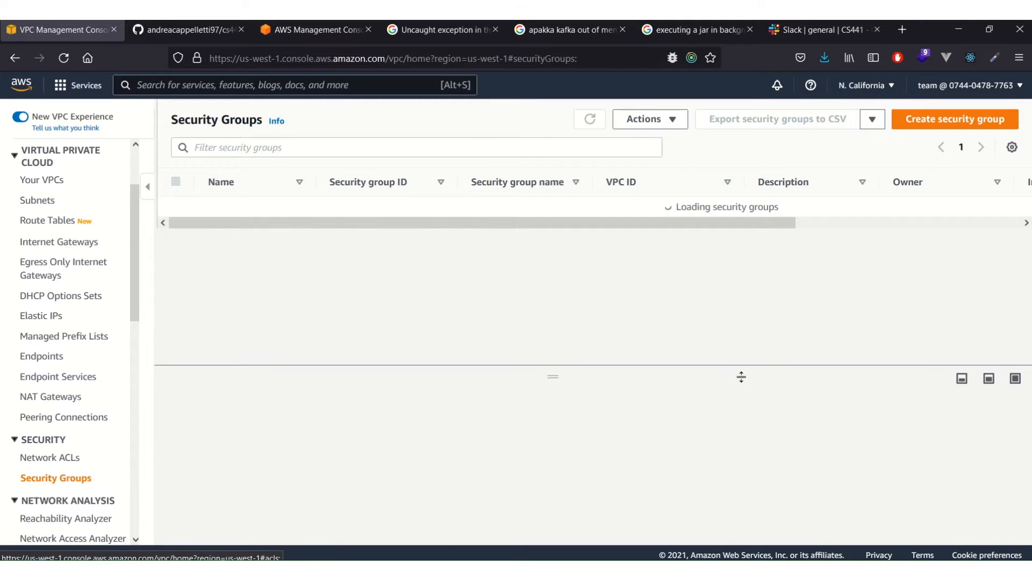
pyautogui.moveTo(741, 377); pyautogui.dragTo(668, 404)
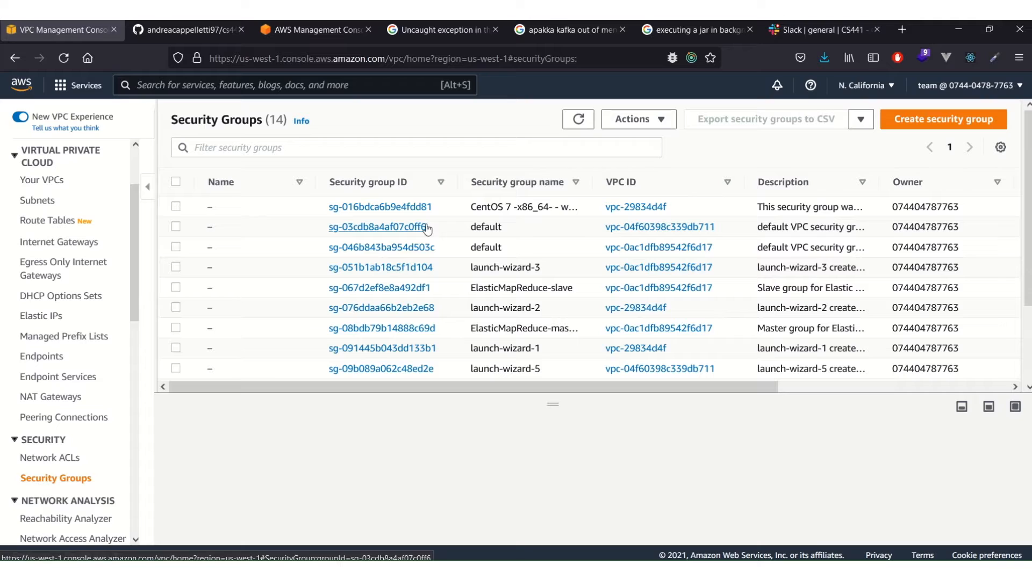
pyautogui.moveTo(433, 230); pyautogui.dragTo(331, 234)
pyautogui.hotkey('ctrl', 'c')
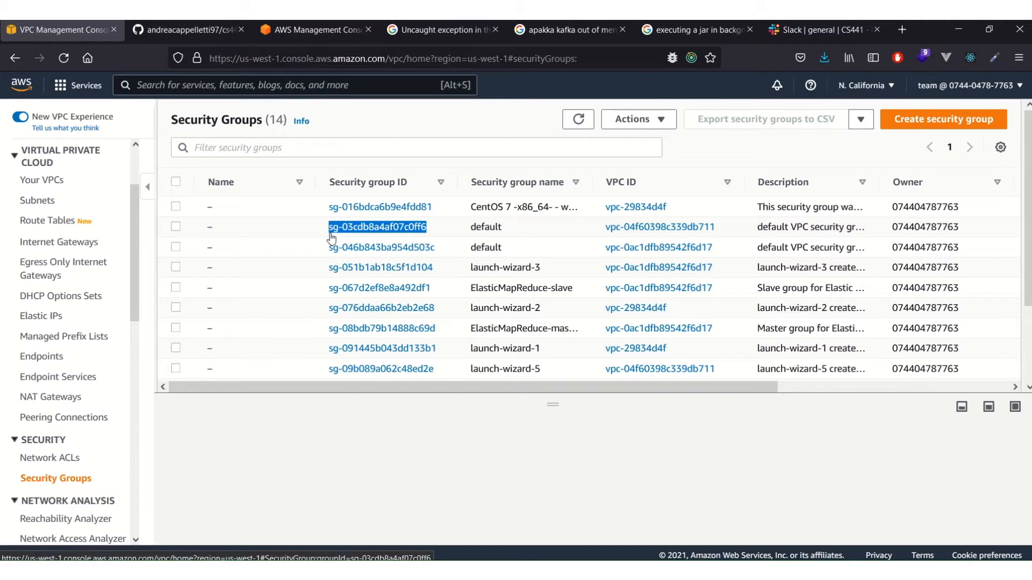
# - Insert the copied ID sg-03cdb8a4af07c0ff6 in quotes under SecurityGroups, then save clusterinfo.json and quit vim
pyautogui.hotkey('ctrl', 'Tab')
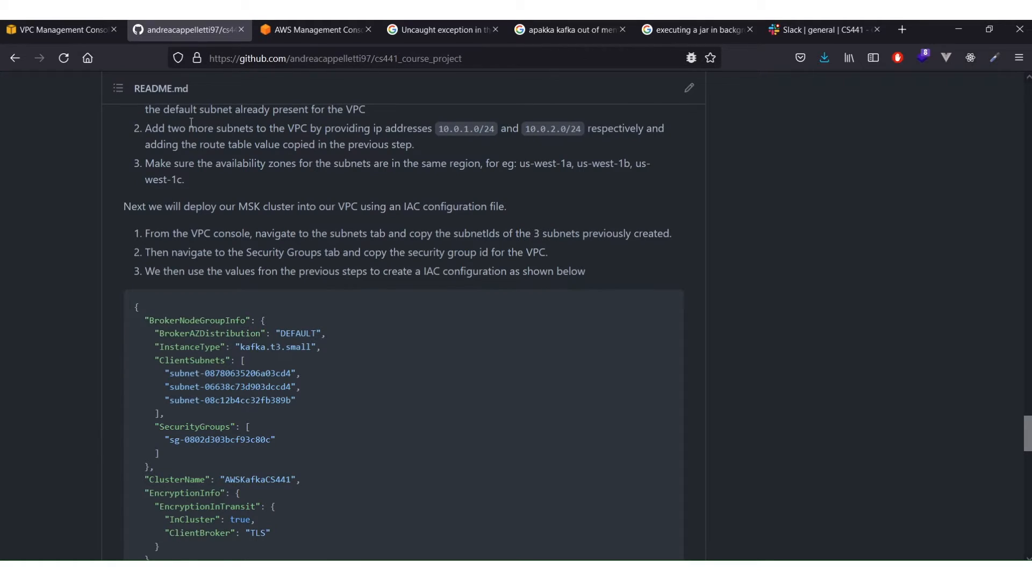
pyautogui.click(54, 29)
pyautogui.hotkey('alt', 'Tab')
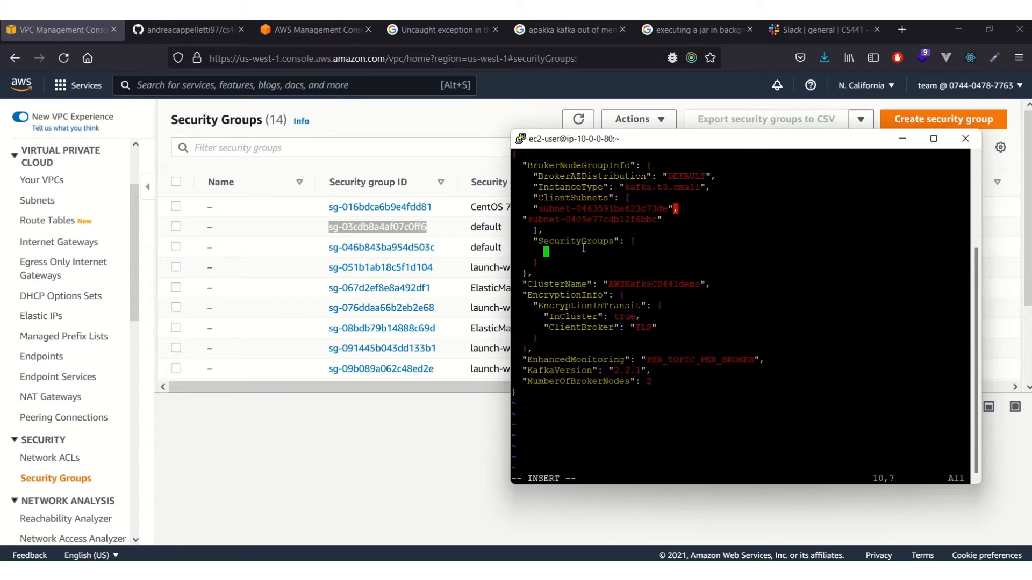
pyautogui.write('"')
pyautogui.rightClick(559, 253)
pyautogui.press('Right')
pyautogui.press('Escape')
pyautogui.write(':wq')
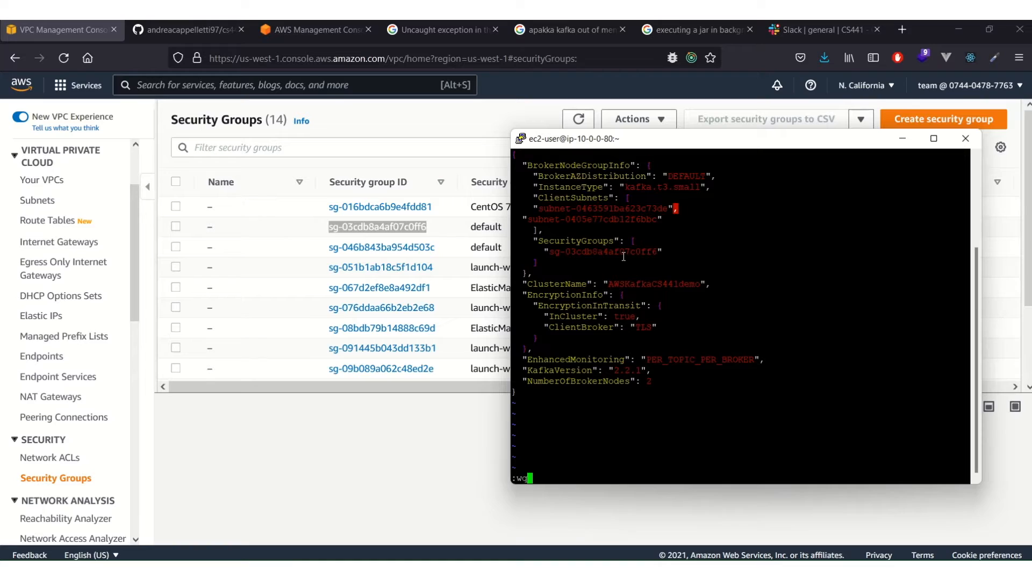
pyautogui.press('Return')
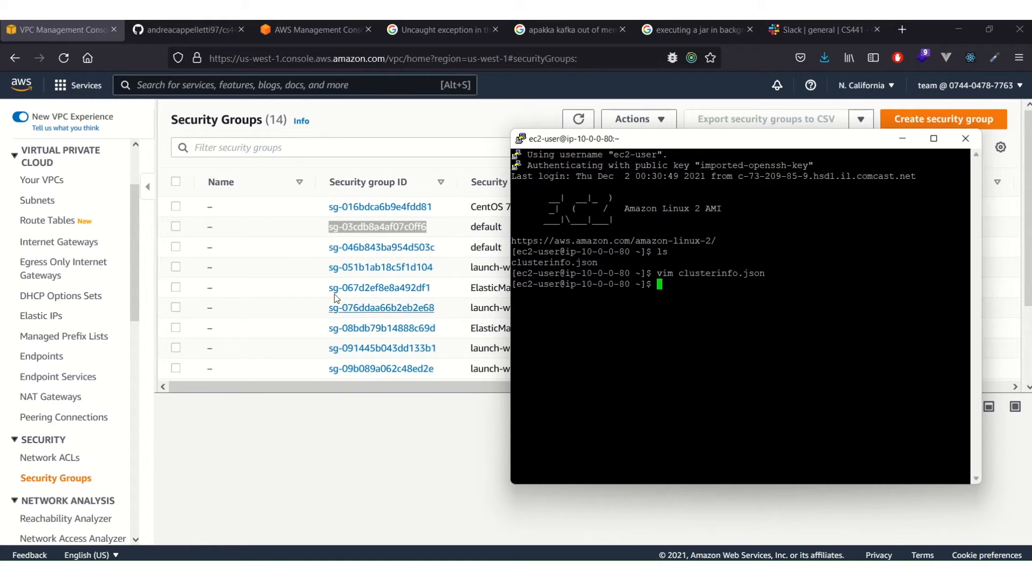
# - Copy the MSK create-cluster command from the GitHub README and run it in the PuTTY terminal with clusterinfo.json as input
pyautogui.click(158, 33)
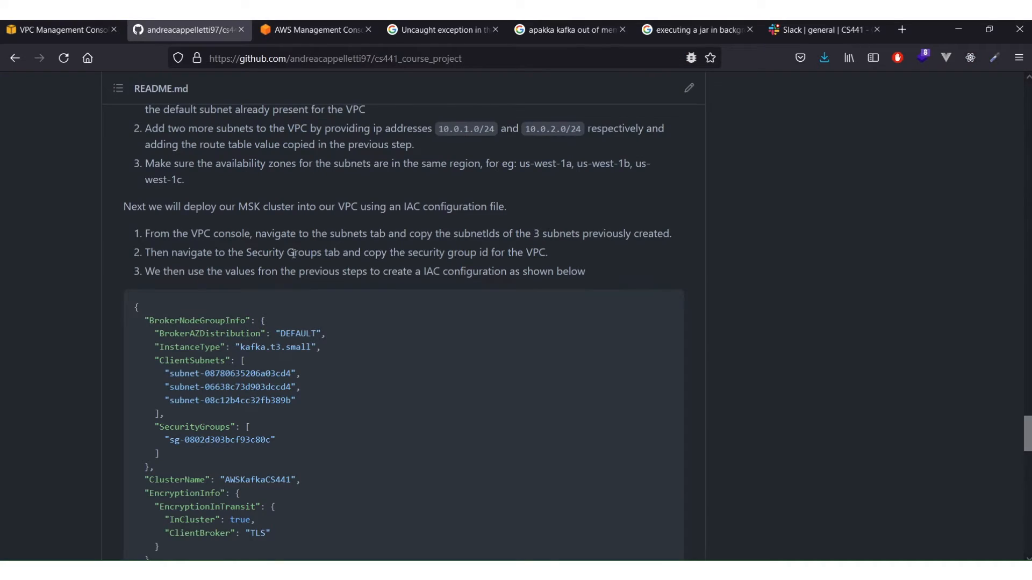
pyautogui.scroll(-10, 294, 254)
pyautogui.click(667, 184)
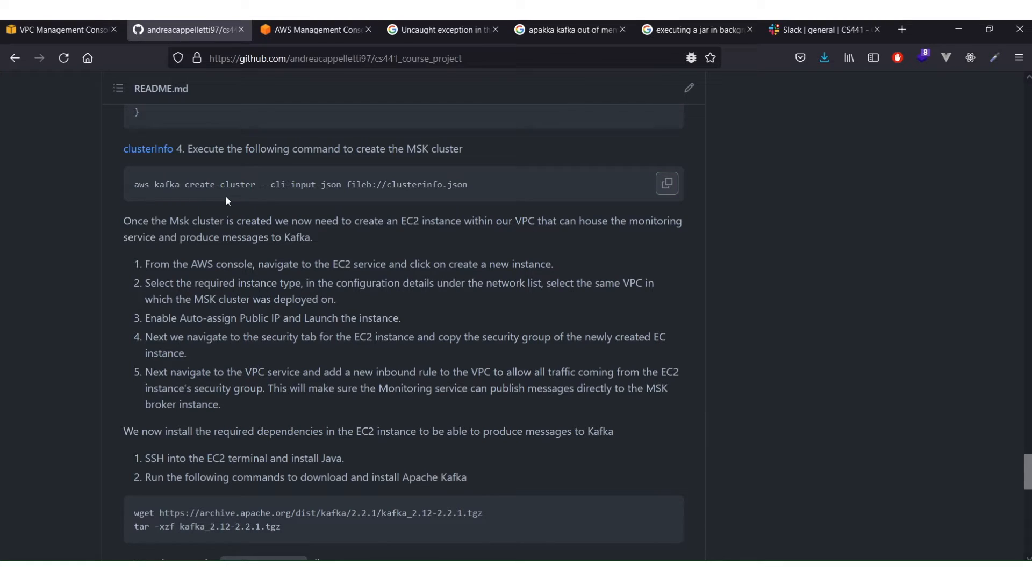
pyautogui.hotkey('alt', 'Tab')
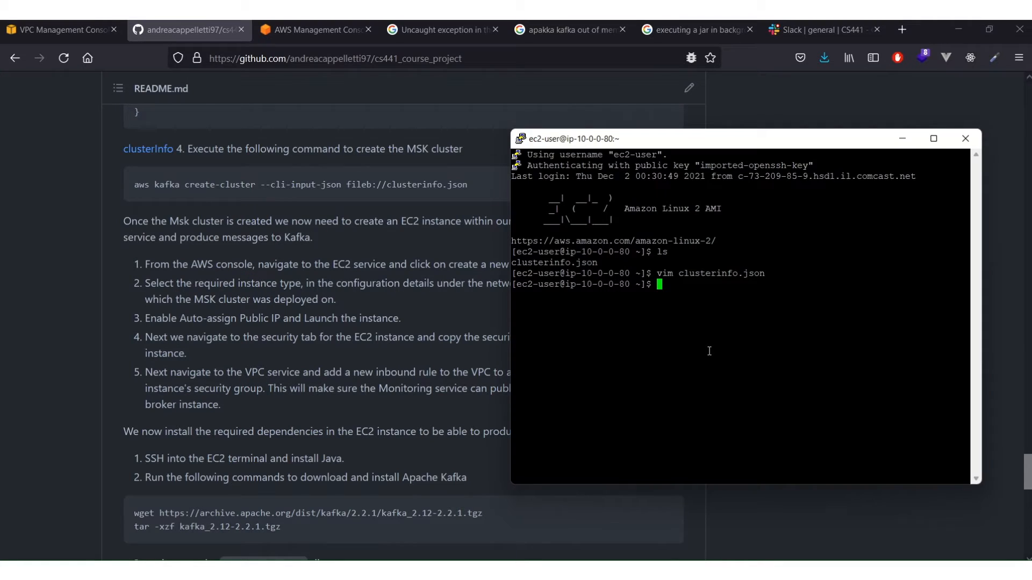
pyautogui.rightClick(709, 351)
pyautogui.press('Return')
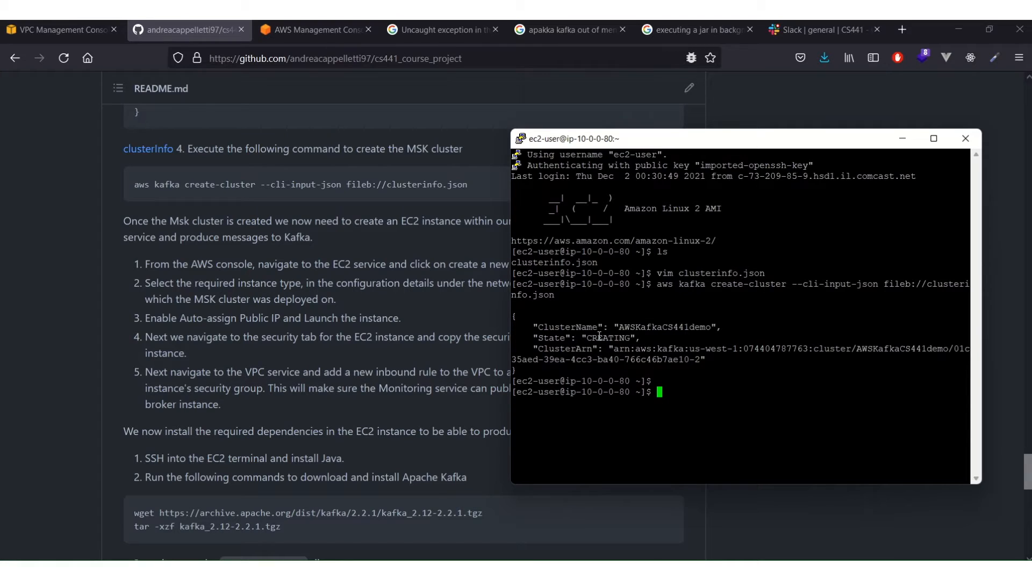
# - Minimize the terminal and open the MSK service in the AWS console by searching for MSK
pyautogui.click(903, 138)
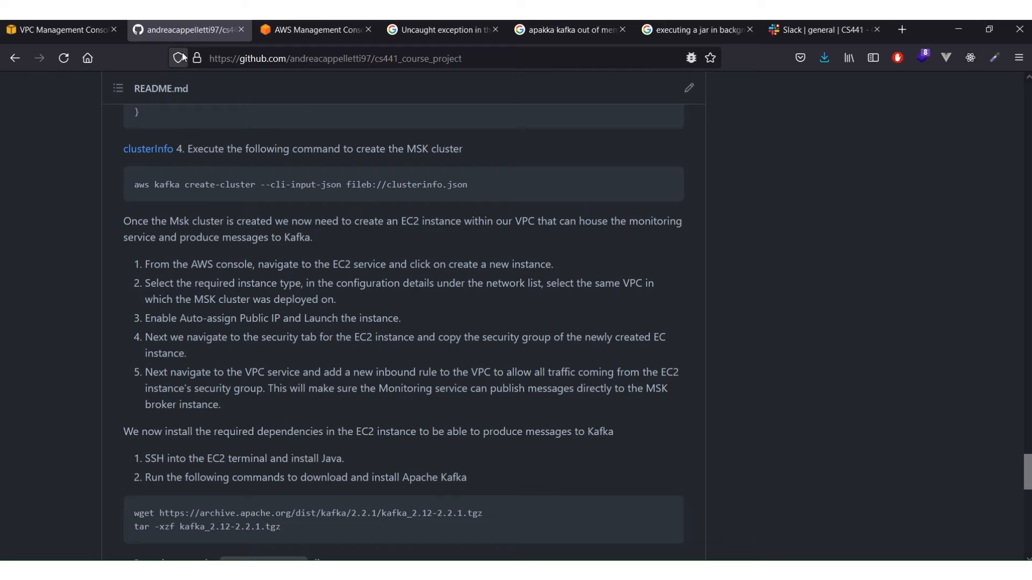
pyautogui.click(79, 34)
pyautogui.click(292, 86)
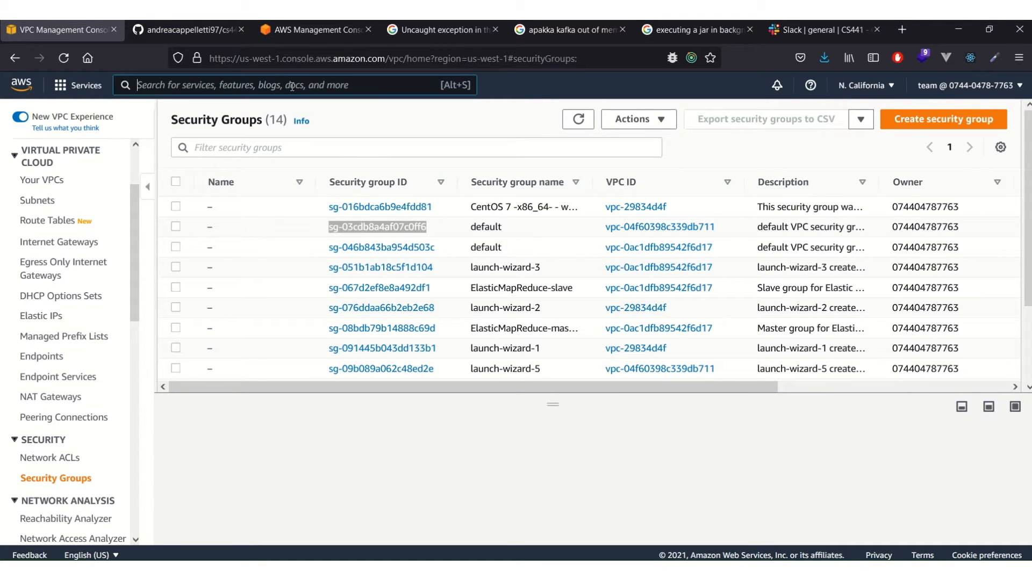
pyautogui.write('MSK')
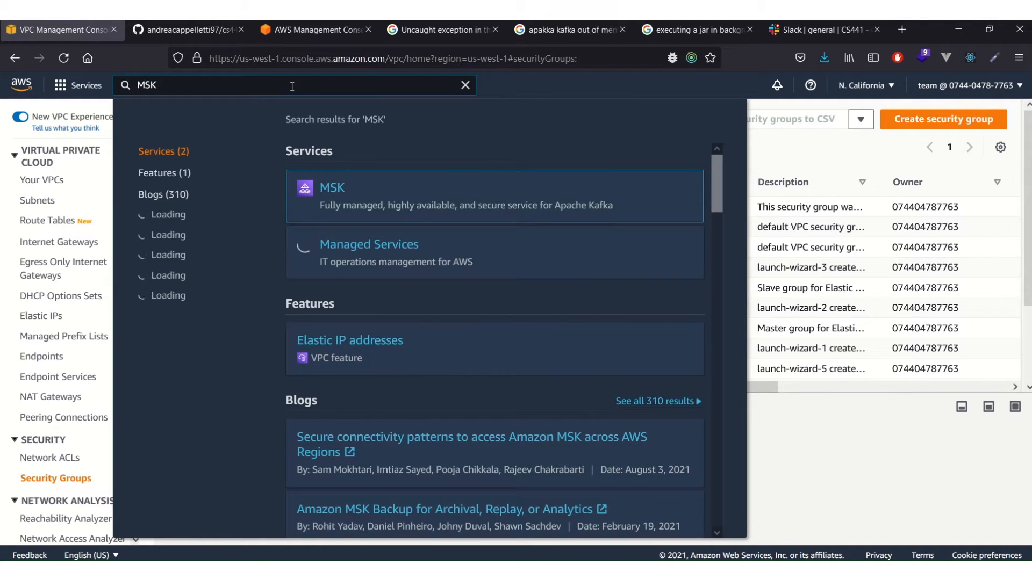
pyautogui.click(333, 189)
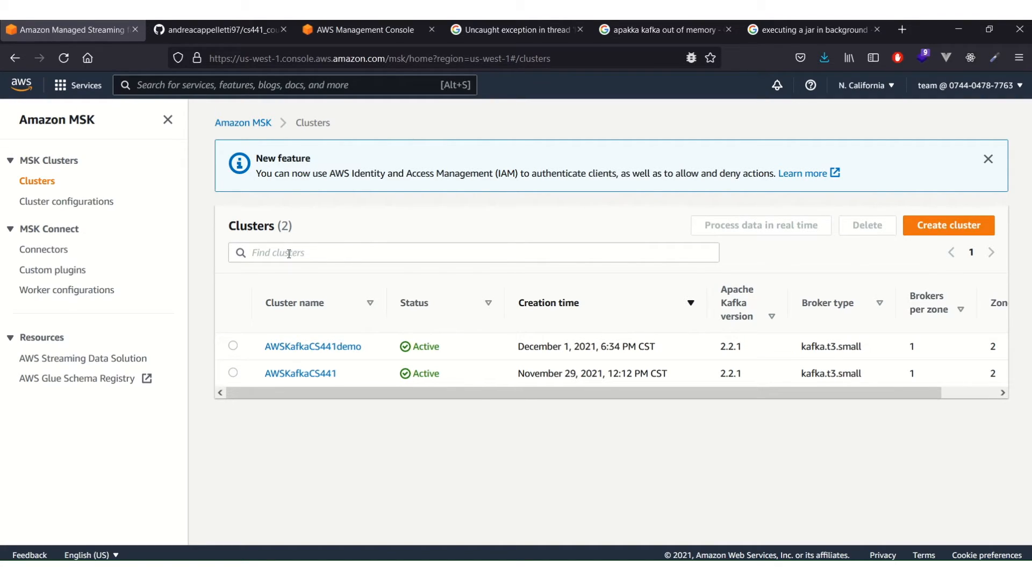
# - In the PuTTY terminal, list the home directory's files and change into the kafka_2.12-2.2.1 directory
pyautogui.hotkey('alt', 'Tab')
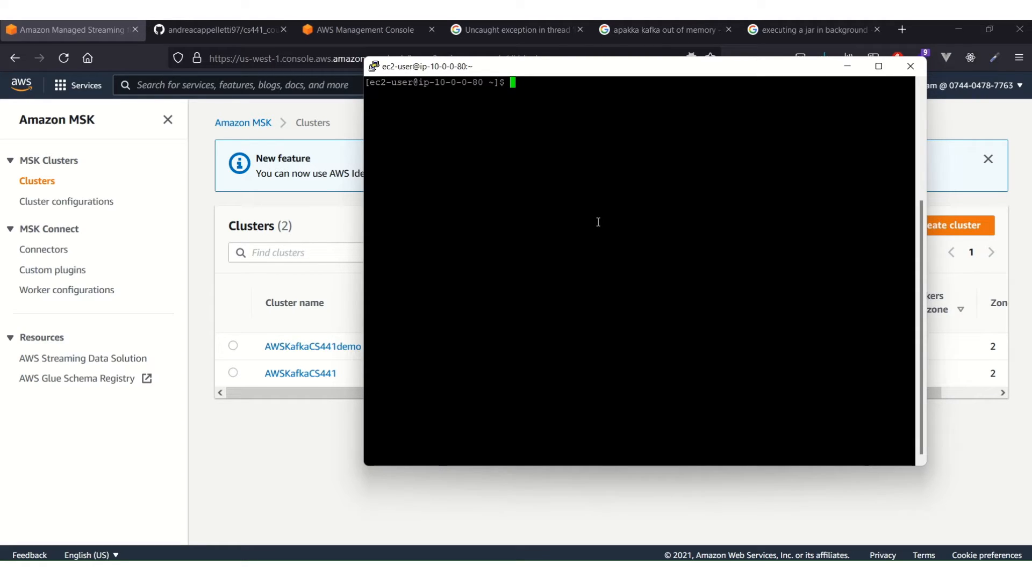
pyautogui.write('ls')
pyautogui.press('Return')
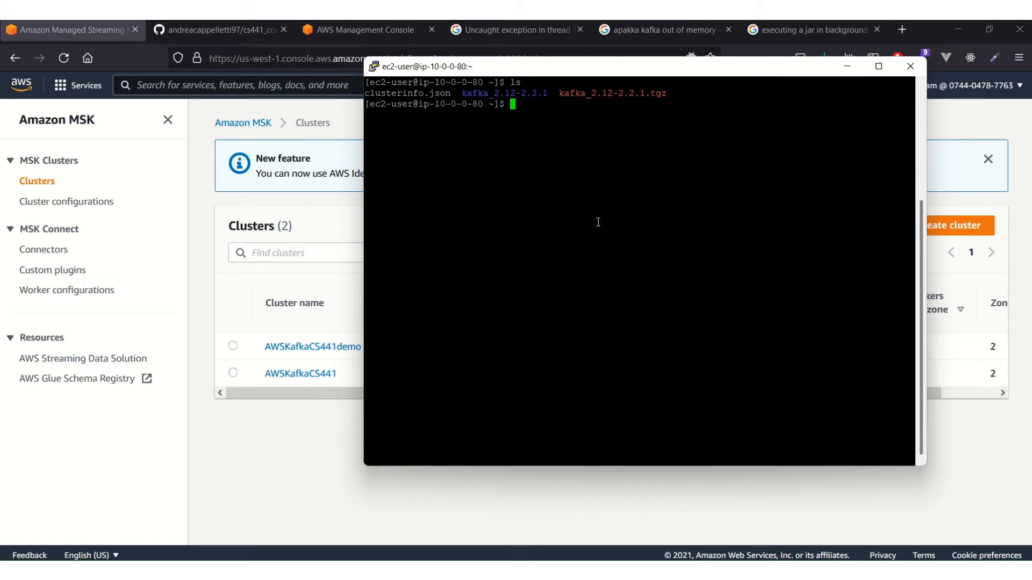
pyautogui.write('cd ka')
pyautogui.press('Tab')
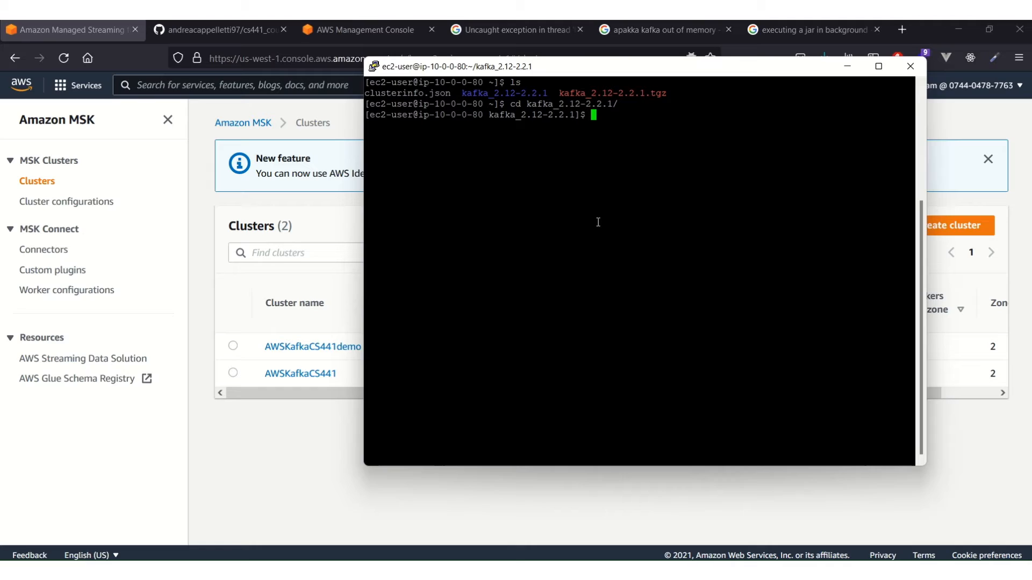
# - Paste the kafka-topics.sh create command for the topic Logs and set its replication factor to 2
pyautogui.rightClick(551, 207)
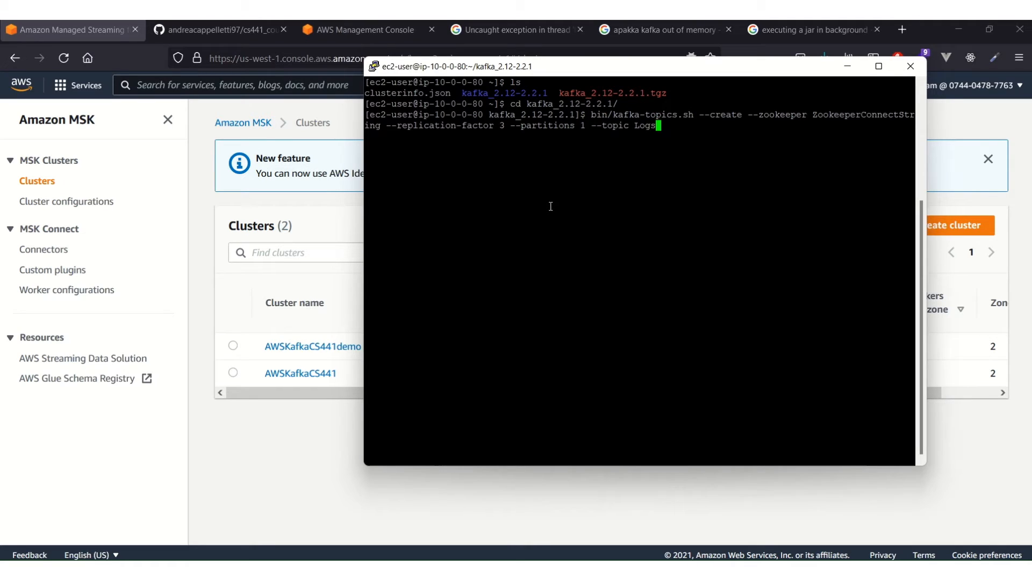
pyautogui.press('Left')
pyautogui.press('Left')
pyautogui.press('Left')
pyautogui.press('Left')
pyautogui.press('Left')
pyautogui.press('Left')
pyautogui.press('Left')
pyautogui.press('Left')
pyautogui.press('Left')
pyautogui.press('Left')
pyautogui.press('Left')
pyautogui.press('Left')
pyautogui.press('Left')
pyautogui.press('Left')
pyautogui.press('Left')
pyautogui.press('Left')
pyautogui.press('Left')
pyautogui.press('Left')
pyautogui.press('Left')
pyautogui.press('Left')
pyautogui.press('Left')
pyautogui.press('Left')
pyautogui.press('Left')
pyautogui.press('Left')
pyautogui.press('Left')
pyautogui.press('Left')
pyautogui.press('Left')
pyautogui.press('BackSpace')
pyautogui.write('2')
# - Delete the ZookeeperConnectString placeholder after the --zookeeper option in the topic creation command
pyautogui.press('Left')
pyautogui.press('Left')
pyautogui.press('Left')
pyautogui.press('Left')
pyautogui.press('Left')
pyautogui.press('Left')
pyautogui.press('Left')
pyautogui.press('Left')
pyautogui.press('Left')
pyautogui.press('Left')
pyautogui.press('Left')
pyautogui.press('Left')
pyautogui.press('Left')
pyautogui.press('Left')
pyautogui.press('Left')
pyautogui.press('Left')
pyautogui.press('Left')
pyautogui.press('Left')
pyautogui.press('Left')
pyautogui.press('Left')
pyautogui.press('Left')
pyautogui.press('Right')
pyautogui.press('Right')
pyautogui.press('Right')
pyautogui.press('Right')
pyautogui.press('Right')
pyautogui.press('Right')
pyautogui.press('Right')
pyautogui.press('Right')
pyautogui.press('Right')
pyautogui.press('BackSpace')
pyautogui.press('BackSpace')
pyautogui.press('BackSpace')
pyautogui.press('BackSpace')
pyautogui.press('BackSpace')
pyautogui.press('BackSpace')
pyautogui.press('BackSpace')
pyautogui.press('BackSpace')
pyautogui.press('BackSpace')
pyautogui.press('BackSpace')
pyautogui.press('BackSpace')
pyautogui.press('BackSpace')
pyautogui.press('BackSpace')
pyautogui.press('BackSpace')
pyautogui.press('BackSpace')
pyautogui.press('BackSpace')
pyautogui.press('BackSpace')
pyautogui.press('BackSpace')
pyautogui.press('BackSpace')
pyautogui.press('BackSpace')
pyautogui.press('BackSpace')
pyautogui.press('BackSpace')
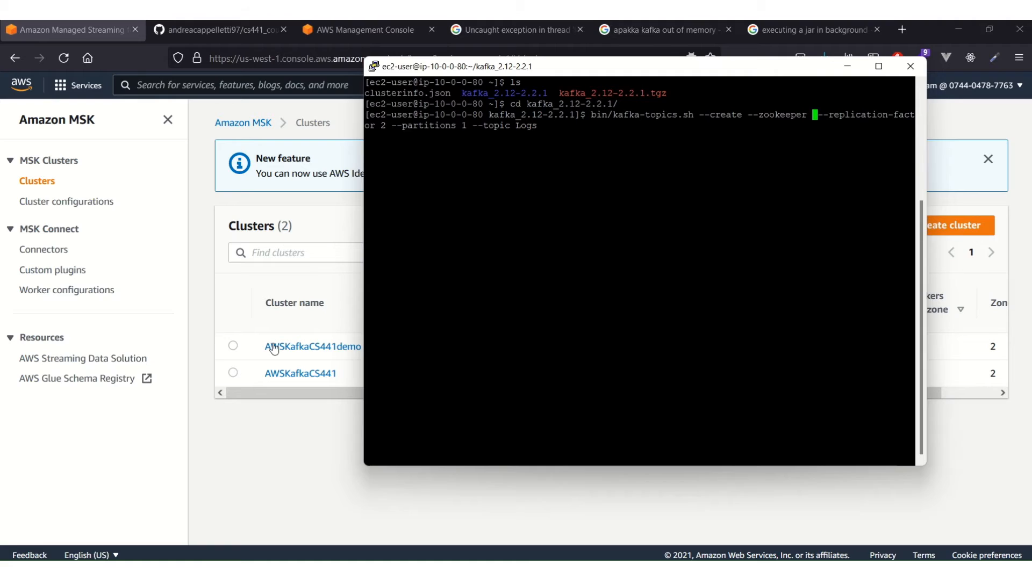
# - Open the AWSKafkaCS441demo cluster's client information in the MSK console and copy the plaintext ZooKeeper connection string
pyautogui.click(235, 466)
pyautogui.click(277, 346)
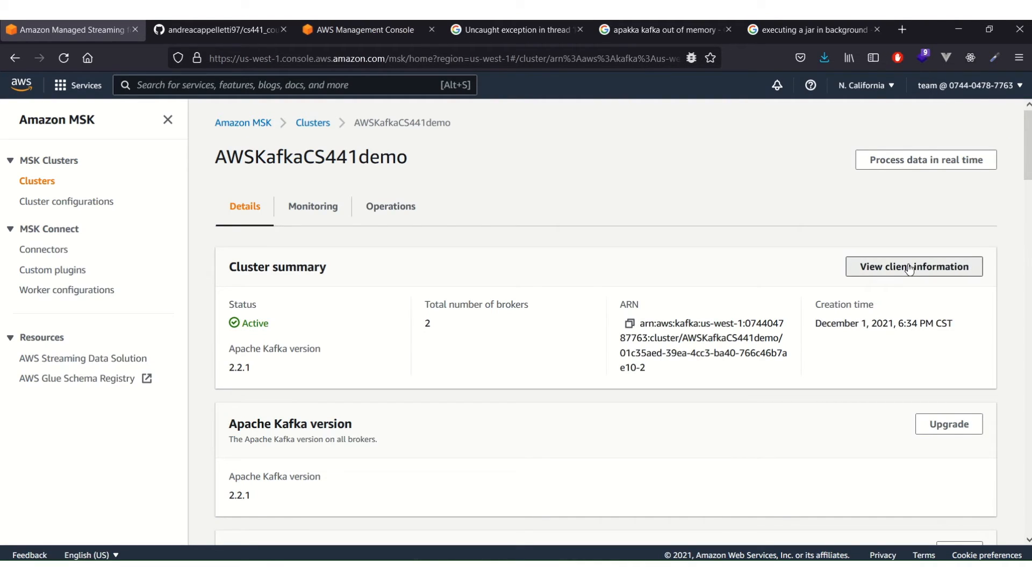
pyautogui.click(910, 270)
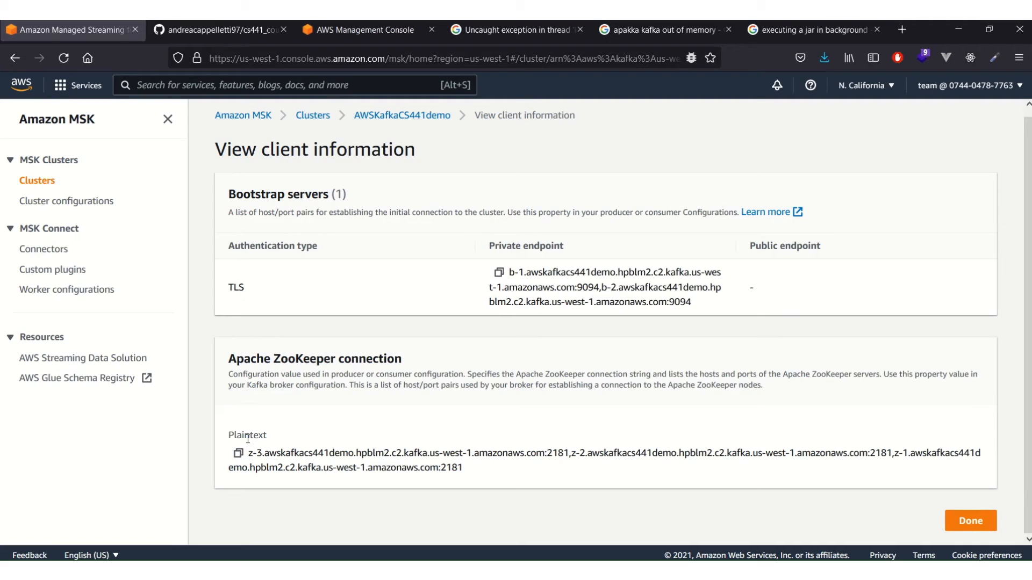
pyautogui.click(238, 453)
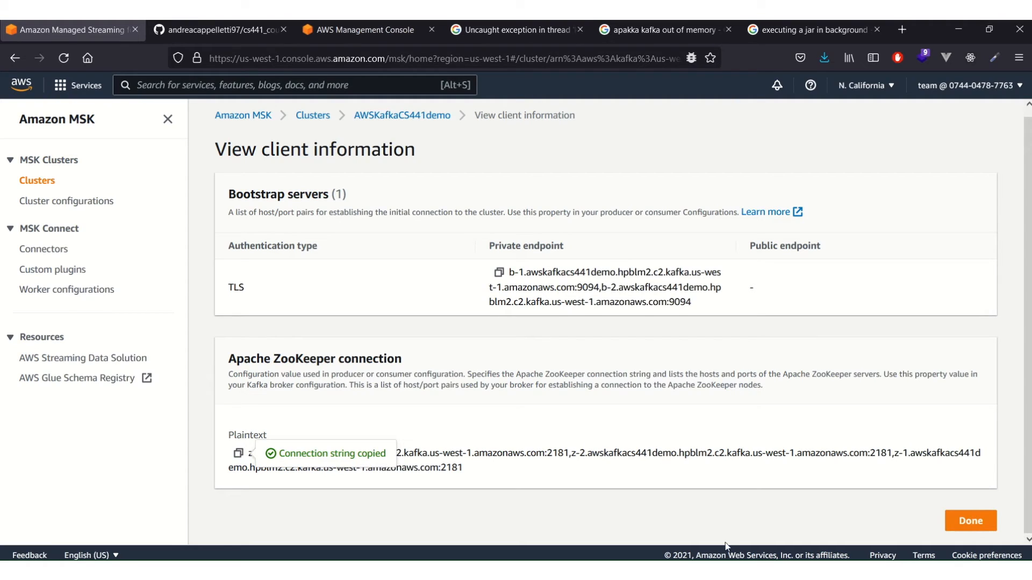
# - Insert the copied ZooKeeper connection string after --zookeeper in the terminal command and run it to create the topic Logs
pyautogui.hotkey('alt', 'Tab')
pyautogui.rightClick(622, 221)
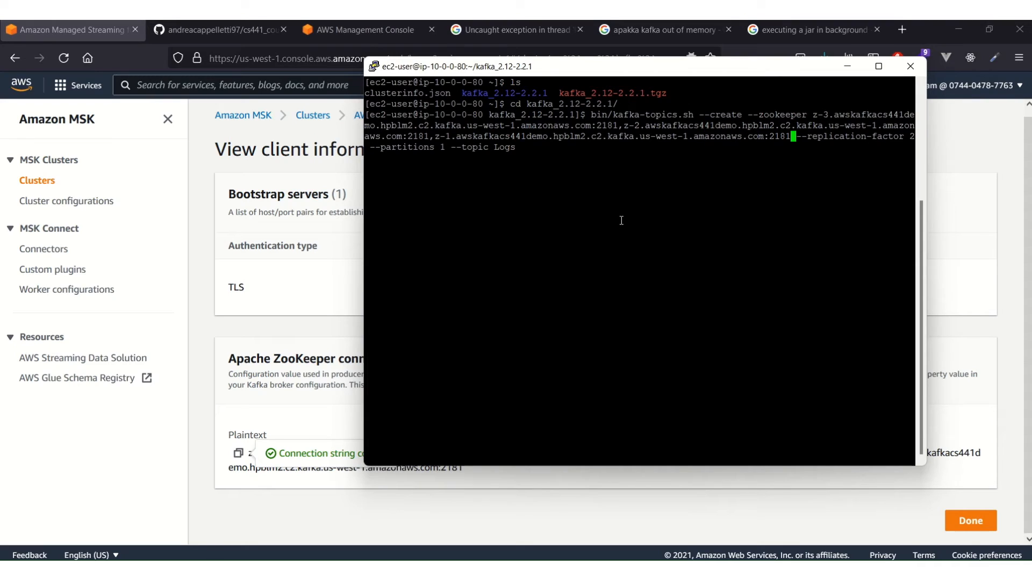
pyautogui.press('Return')
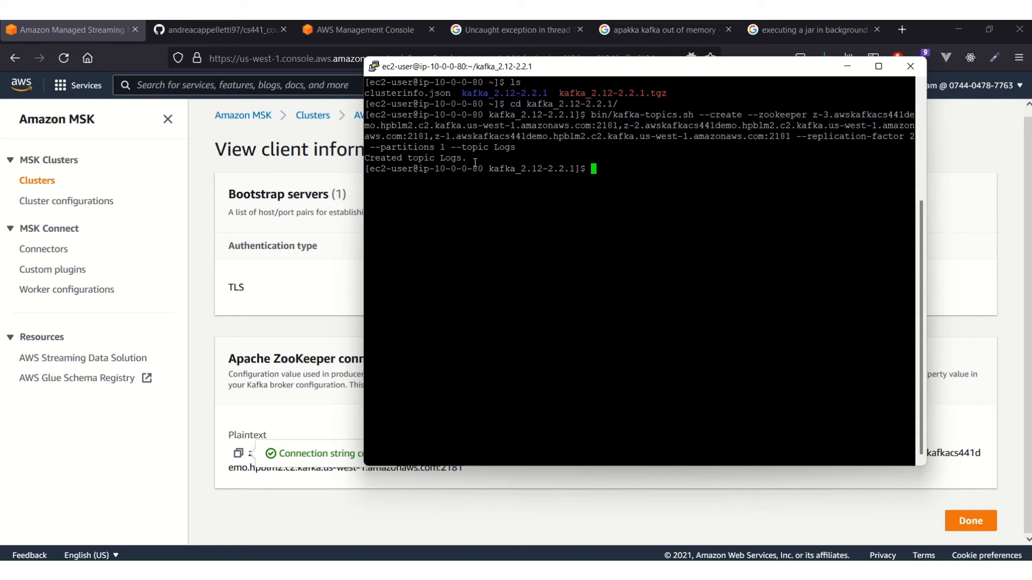
# - In the EC2 terminal, copy /usr/lib/jvm/jre/lib/security/cacerts to /tmp/kafka.client.truststore.jks with the pasted cp command
pyautogui.click(266, 330)
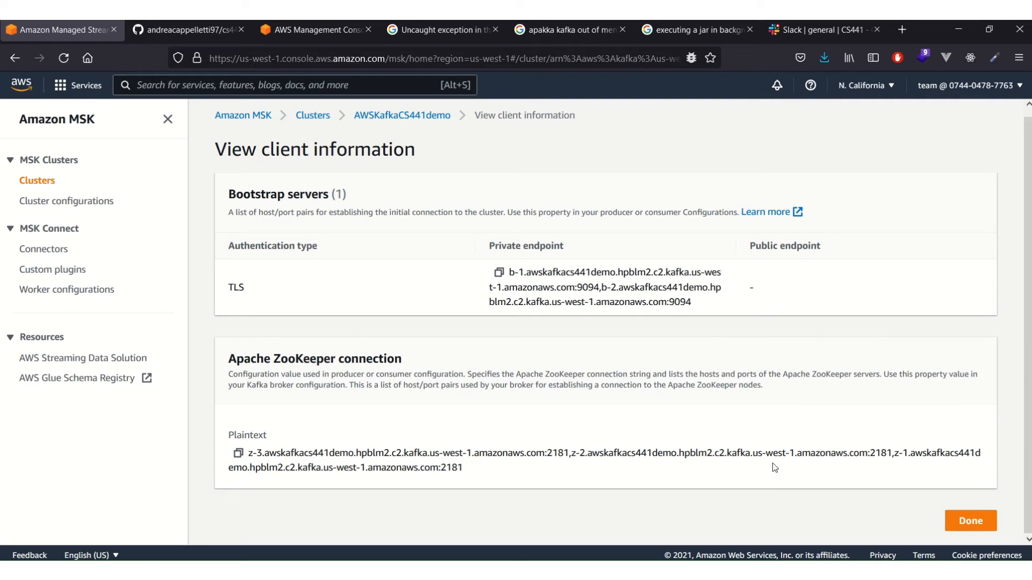
pyautogui.click(710, 513)
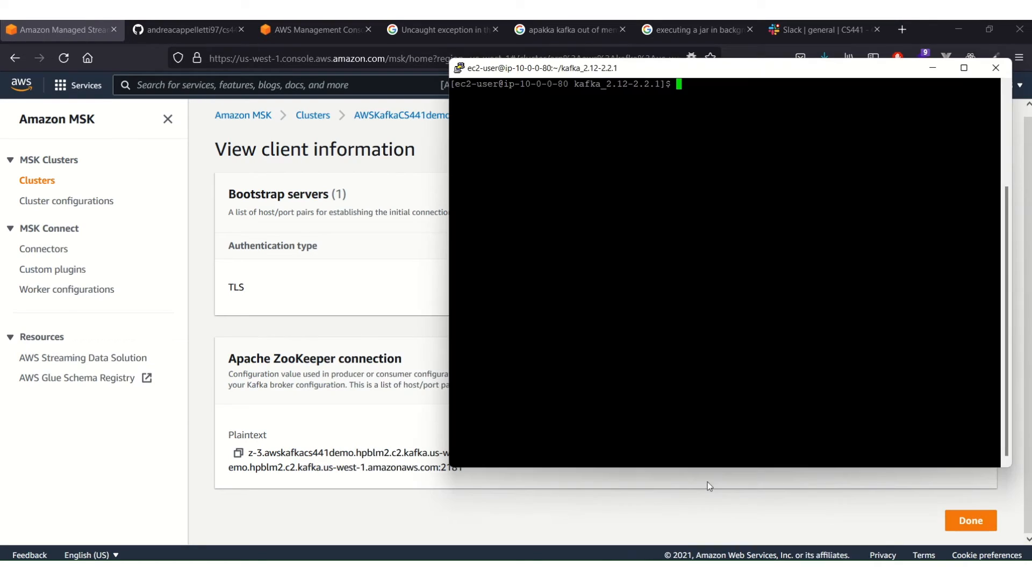
pyautogui.rightClick(707, 171)
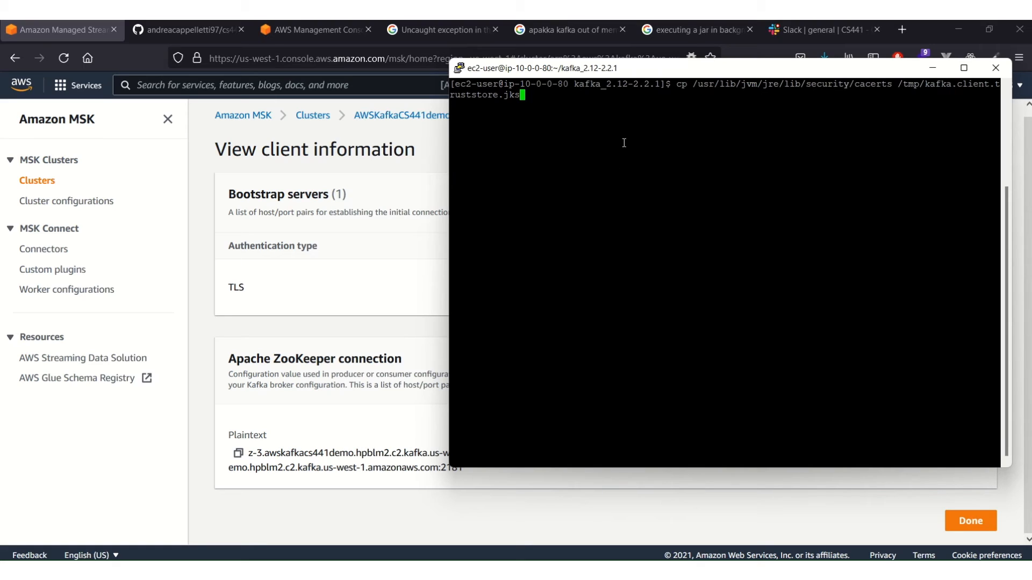
pyautogui.press('Return')
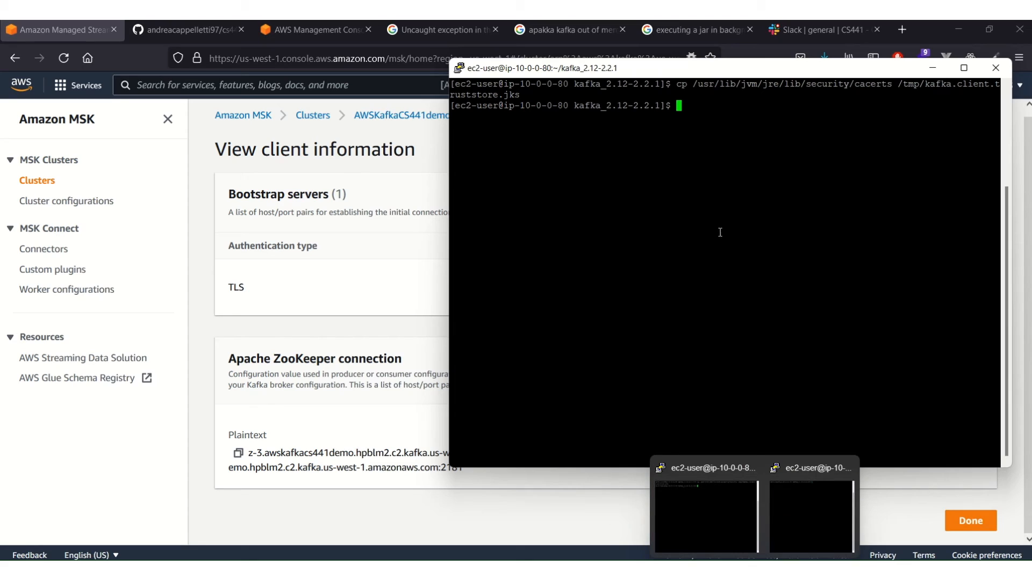
# - Copy the kafka-console-producer.sh command from the Notepad++ notes and run it in the EC2 terminal for the topic Logs
pyautogui.hotkey('alt', 'Tab')
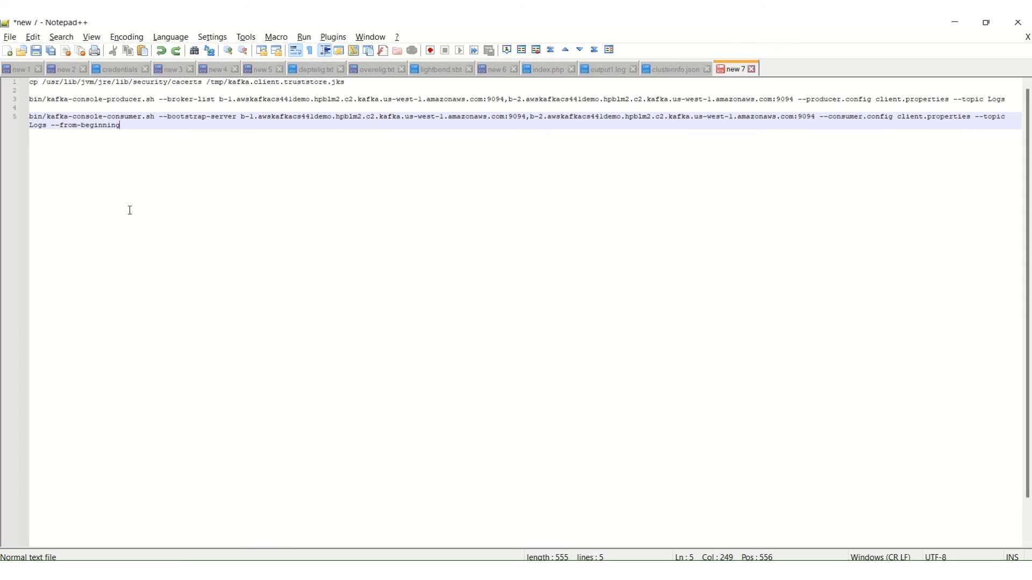
pyautogui.doubleClick(120, 102)
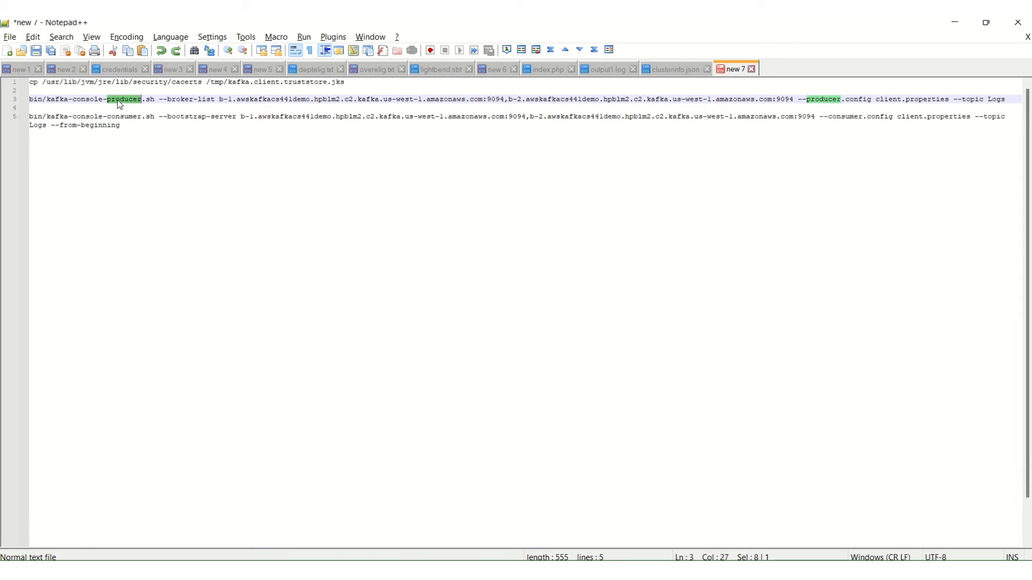
pyautogui.tripleClick(172, 103)
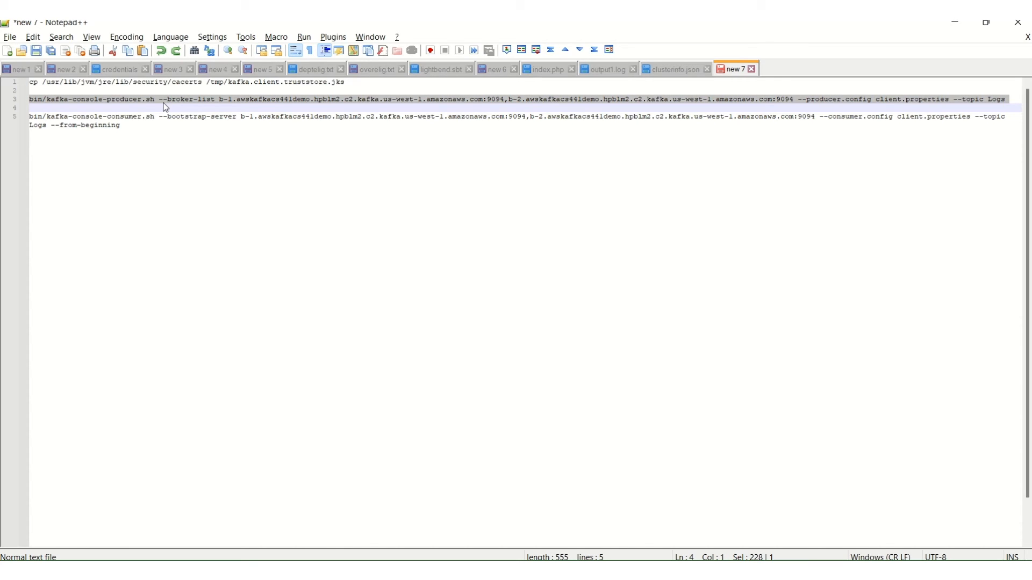
pyautogui.hotkey('alt', 'Tab')
pyautogui.rightClick(686, 178)
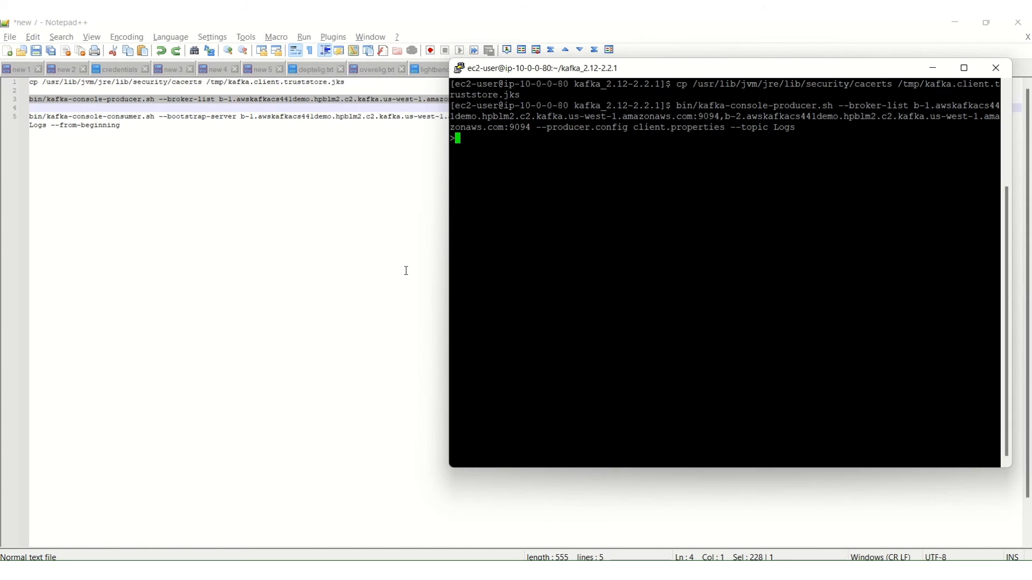
# - Copy the kafka-console-consumer.sh command from the notes and run it in the second EC2 terminal, reading topic Logs from the beginning
pyautogui.click(405, 268)
pyautogui.moveTo(122, 126); pyautogui.dragTo(28, 117)
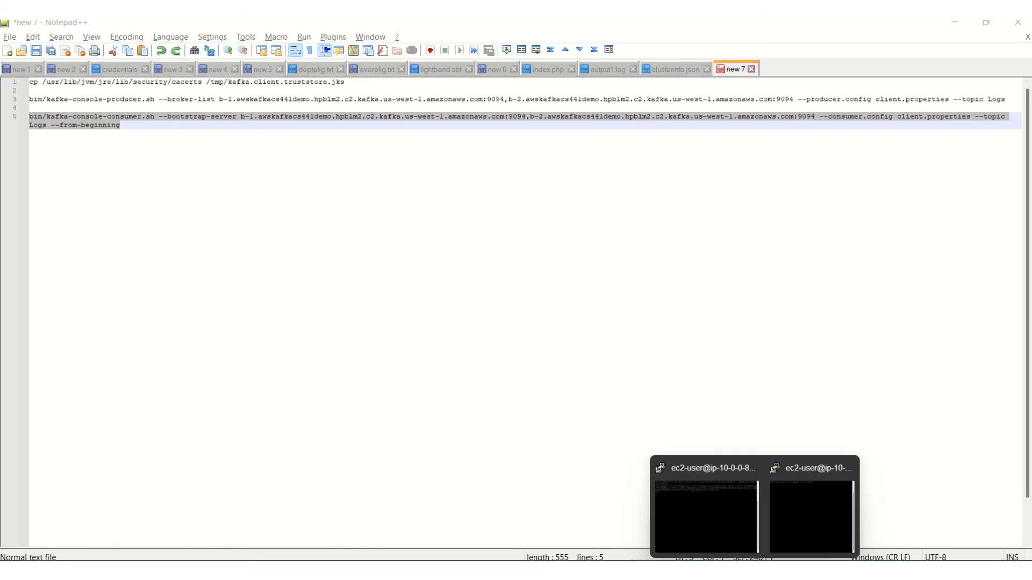
pyautogui.click(806, 527)
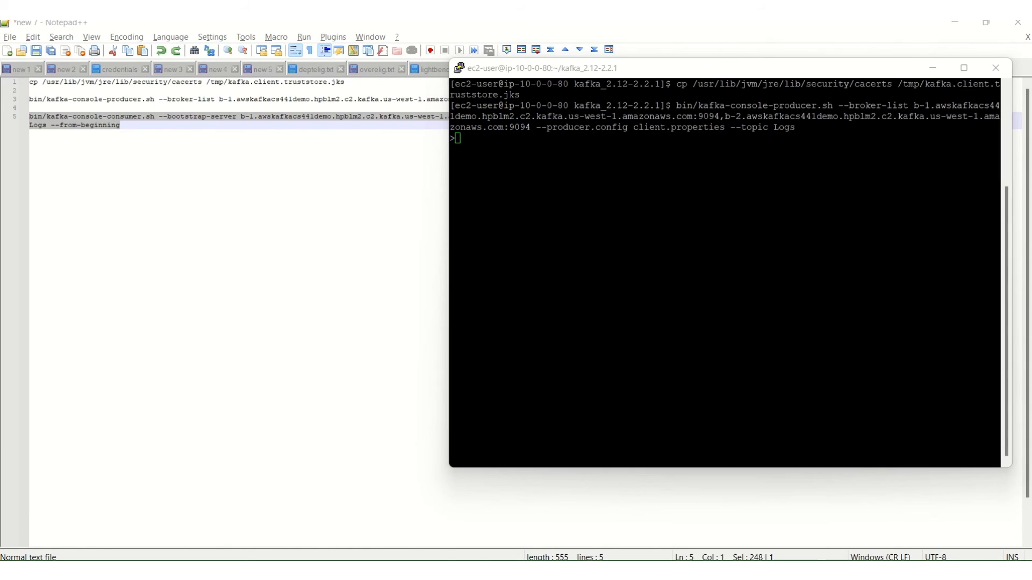
pyautogui.click(688, 504)
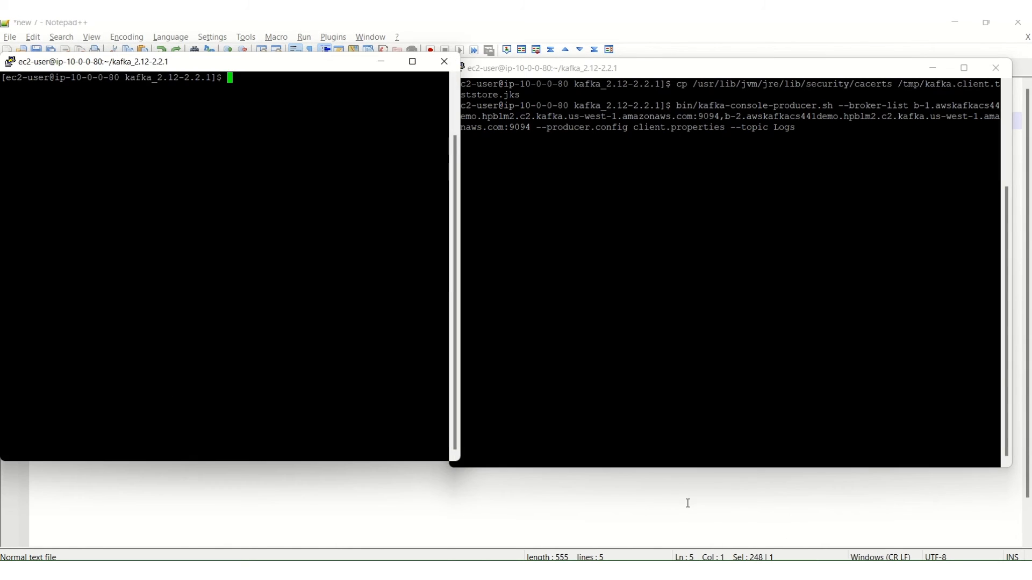
pyautogui.rightClick(120, 179)
pyautogui.press('Return')
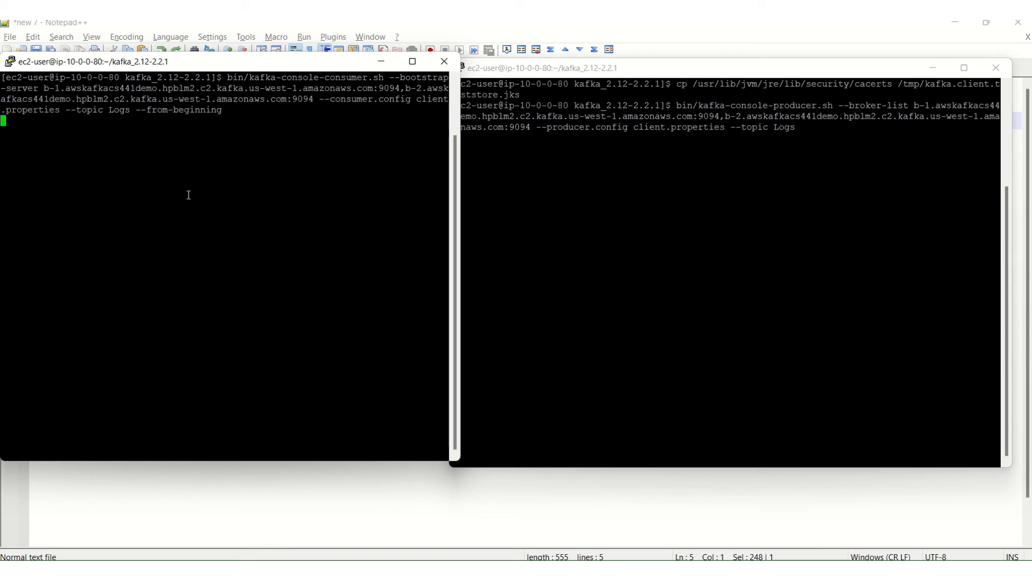
# - Place the producer terminal beside the consumer terminal and send the text "message" to the topic Logs
pyautogui.click(790, 172)
pyautogui.moveTo(655, 76); pyautogui.dragTo(665, 73)
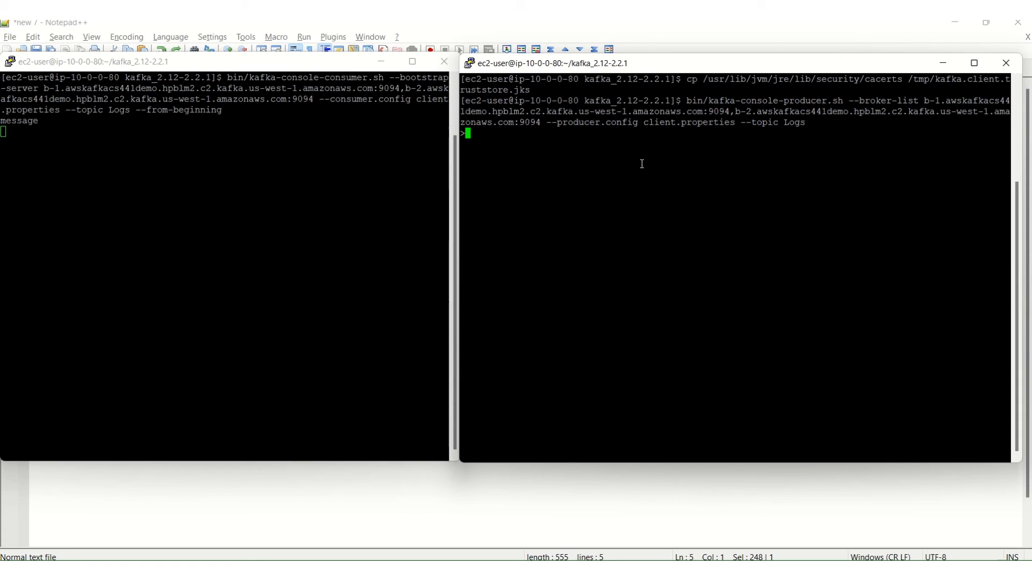
pyautogui.write('message')
pyautogui.press('Return')
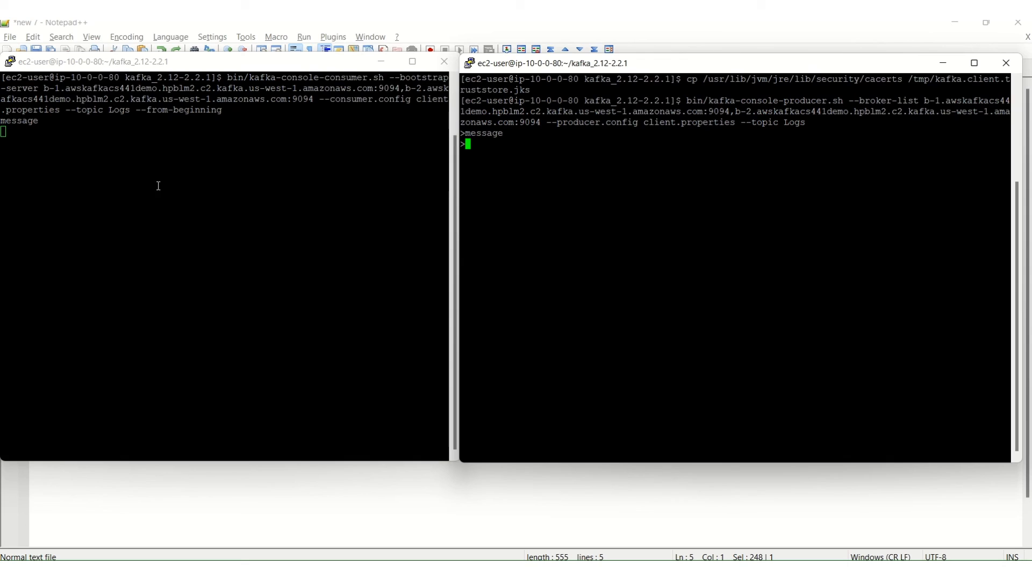